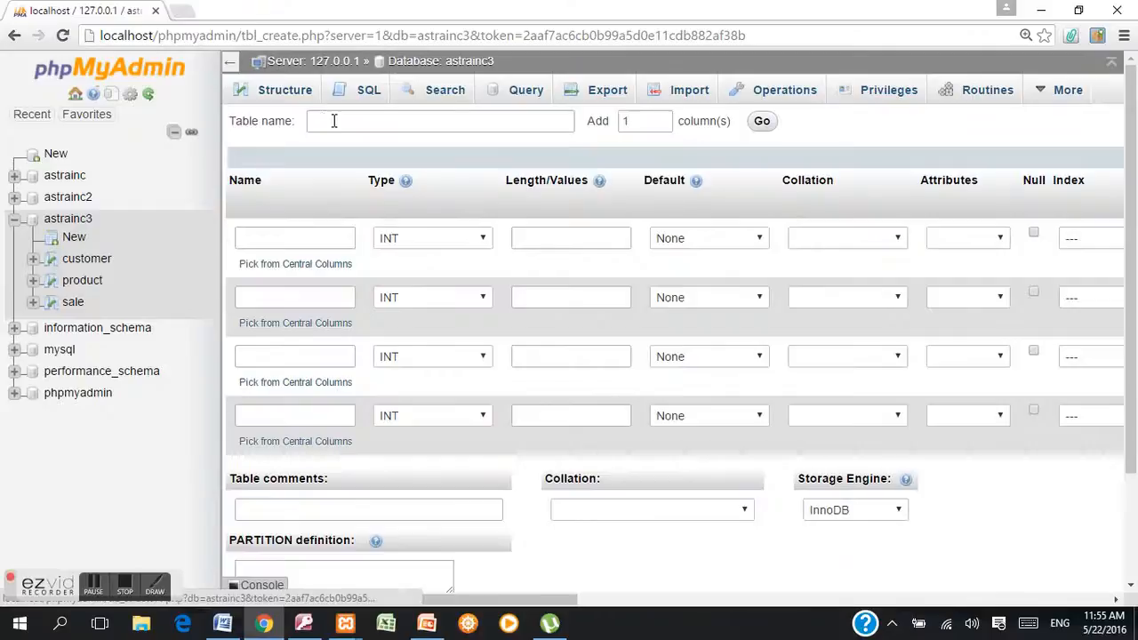
type("sl")
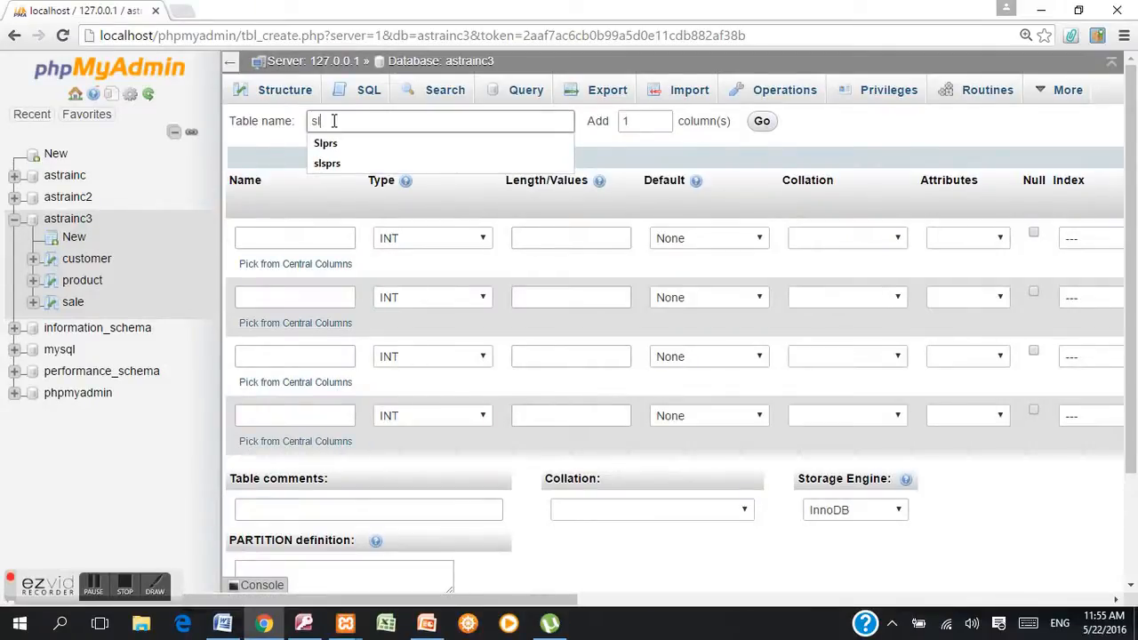
type("prs")
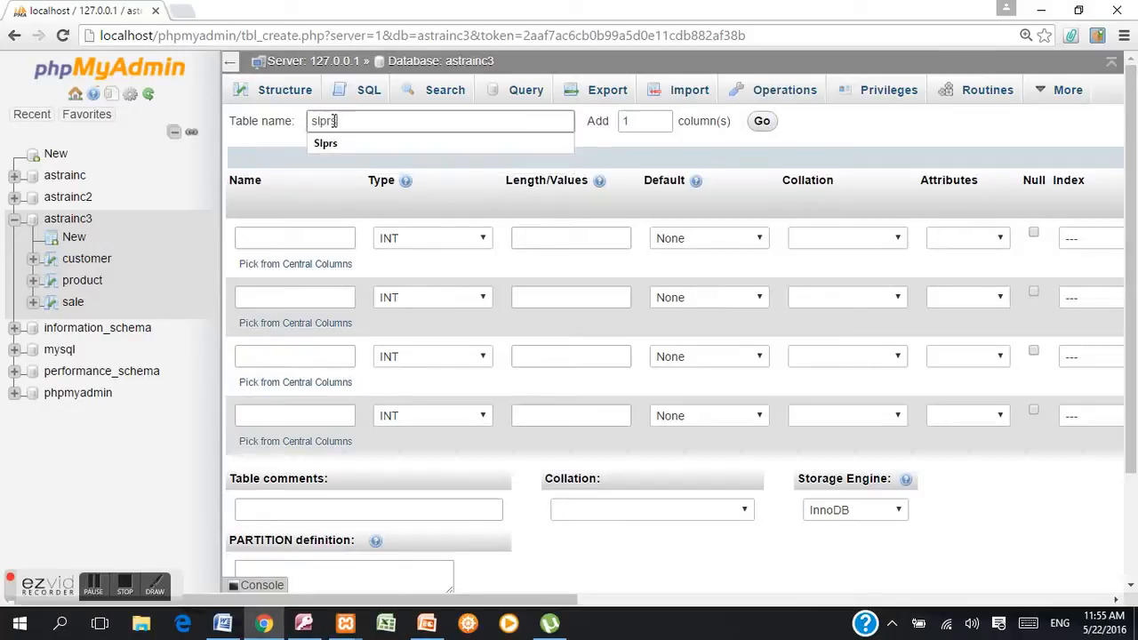
key("BackSpace")
key("BackSpace")
key("BackSpace")
key("BackSpace")
key("BackSpace")
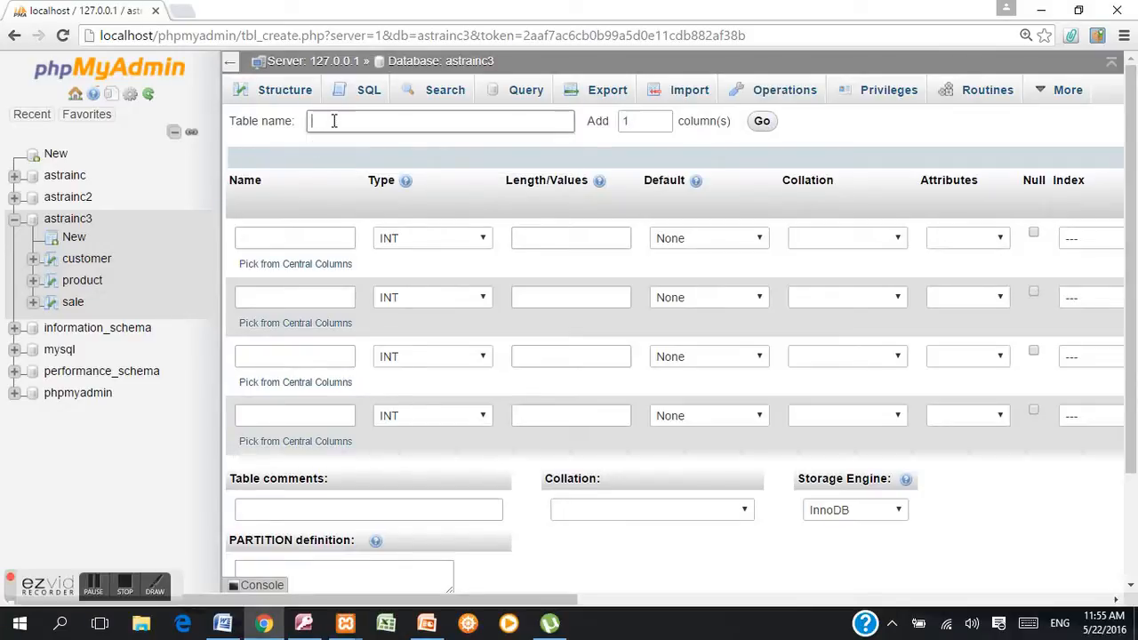
- Name the new table SLPRS and its first column SLPRS_ID
type("SLPRS")
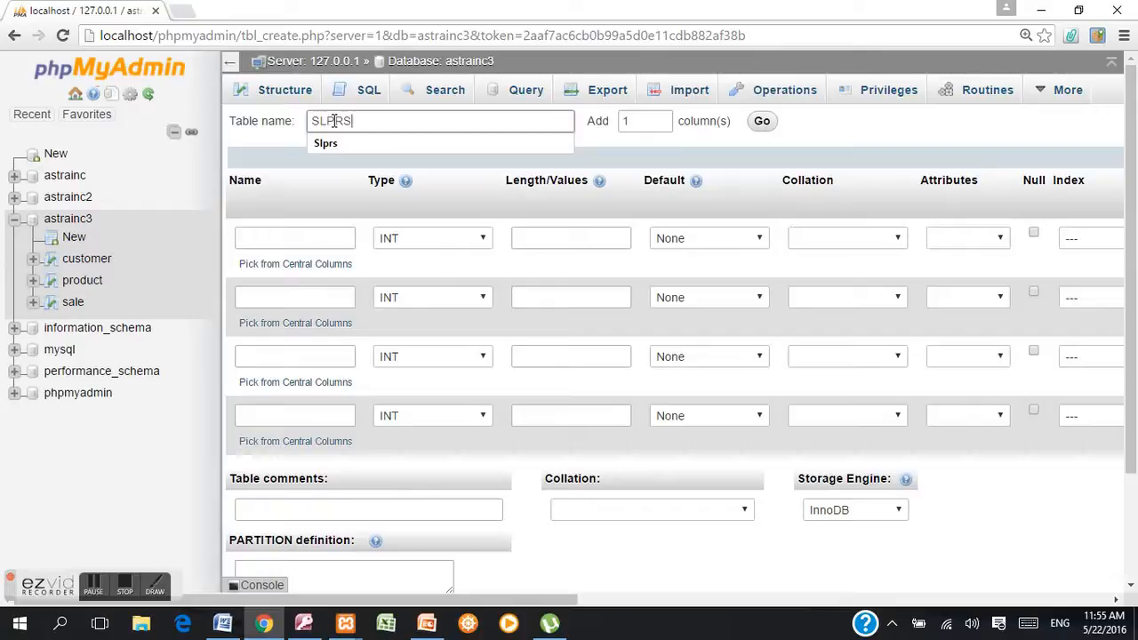
left_click(301, 236)
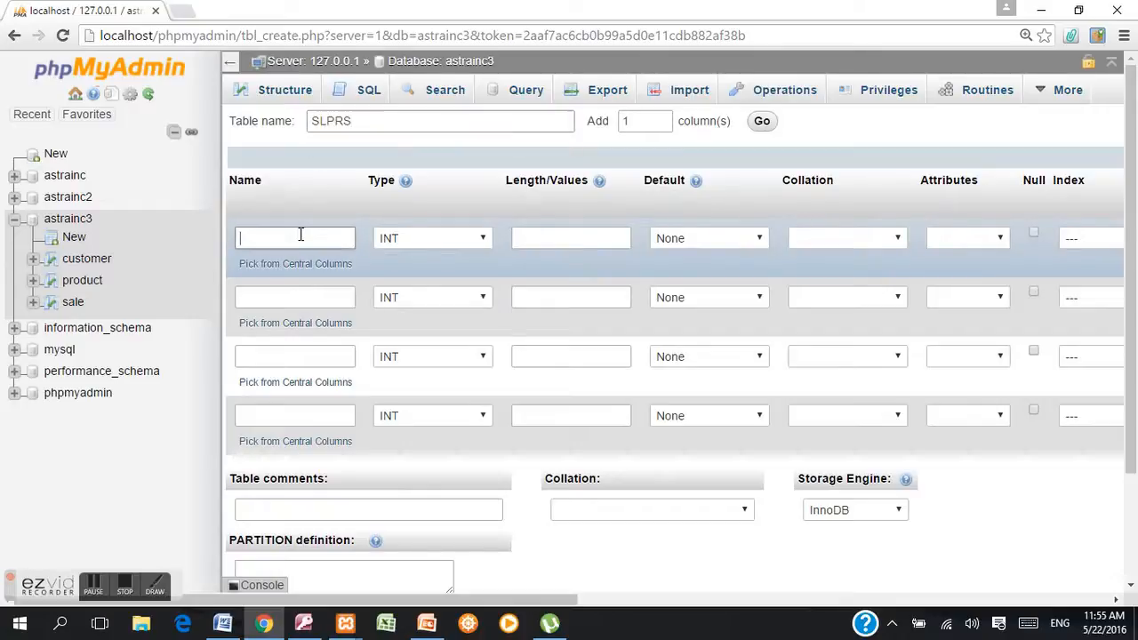
type("SLPRS")
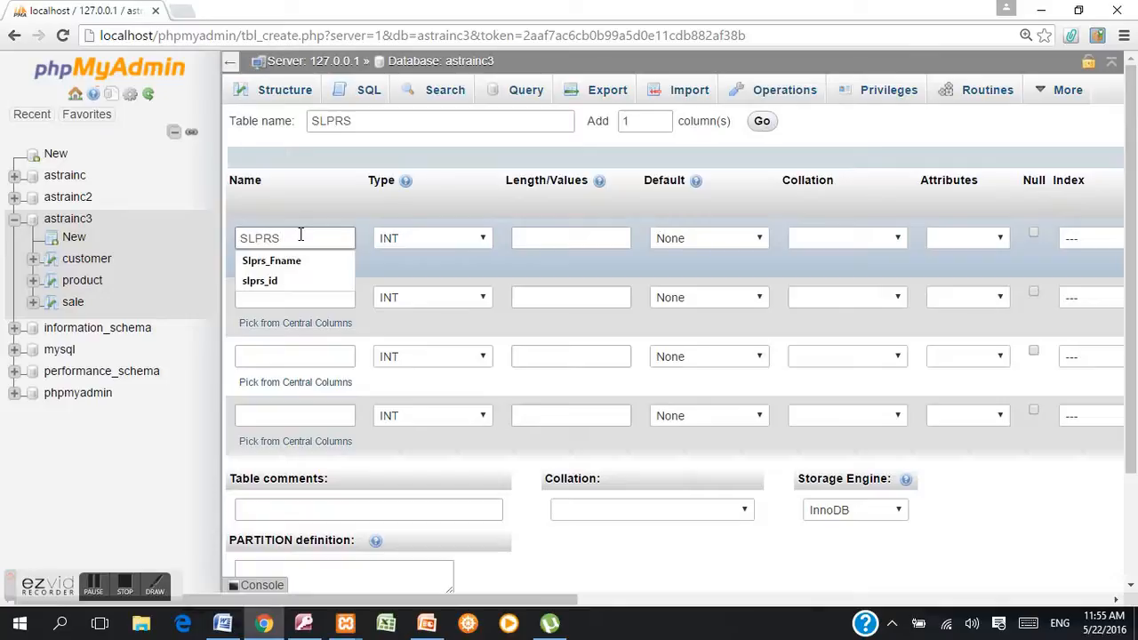
type("_ID")
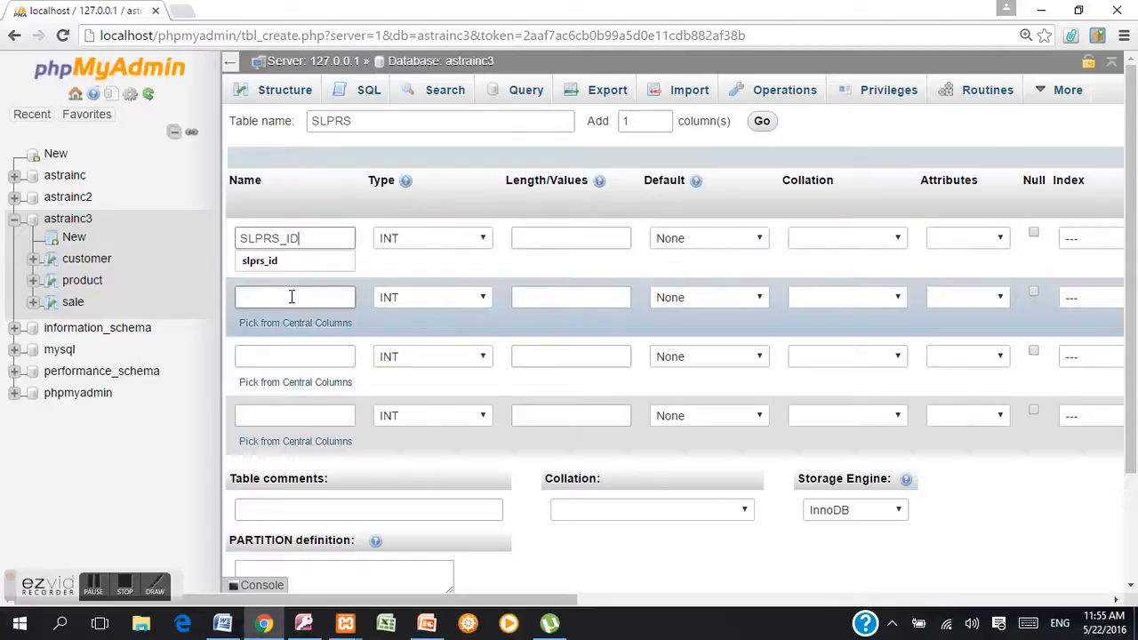
- Name the second column of the table SLPRS_FNAME
left_click(291, 297)
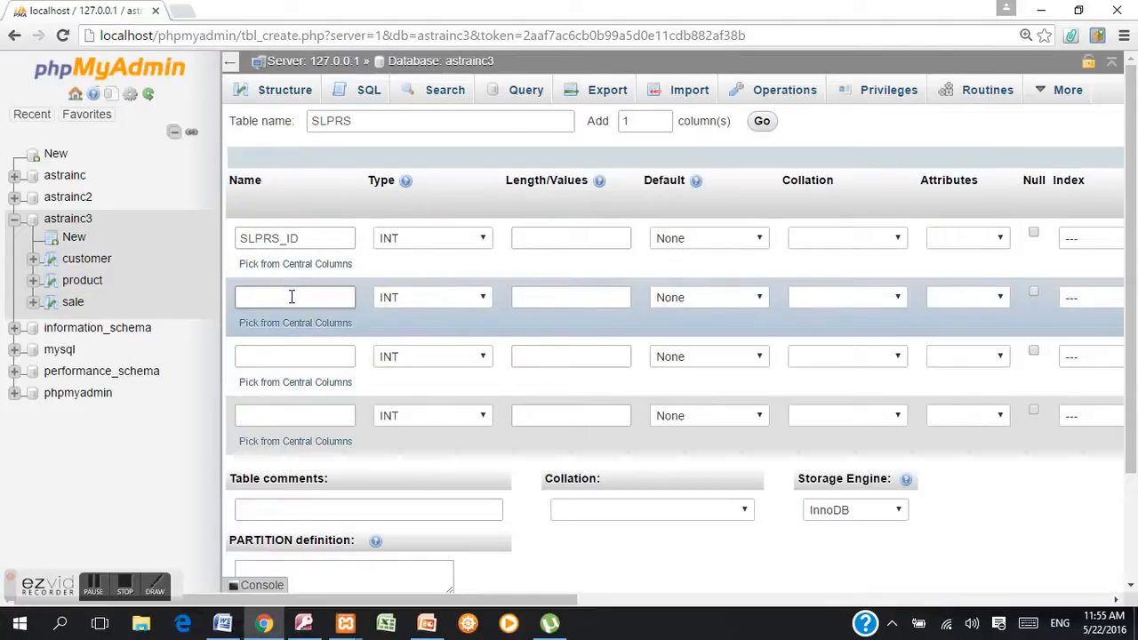
type("S")
type("L-")
type("_")
type("PRS")
type("FNAME")
- Copy the SLPRS_ prefix from the second column's name and reuse it to name the third column SLPRS_LNAME
left_click(263, 350)
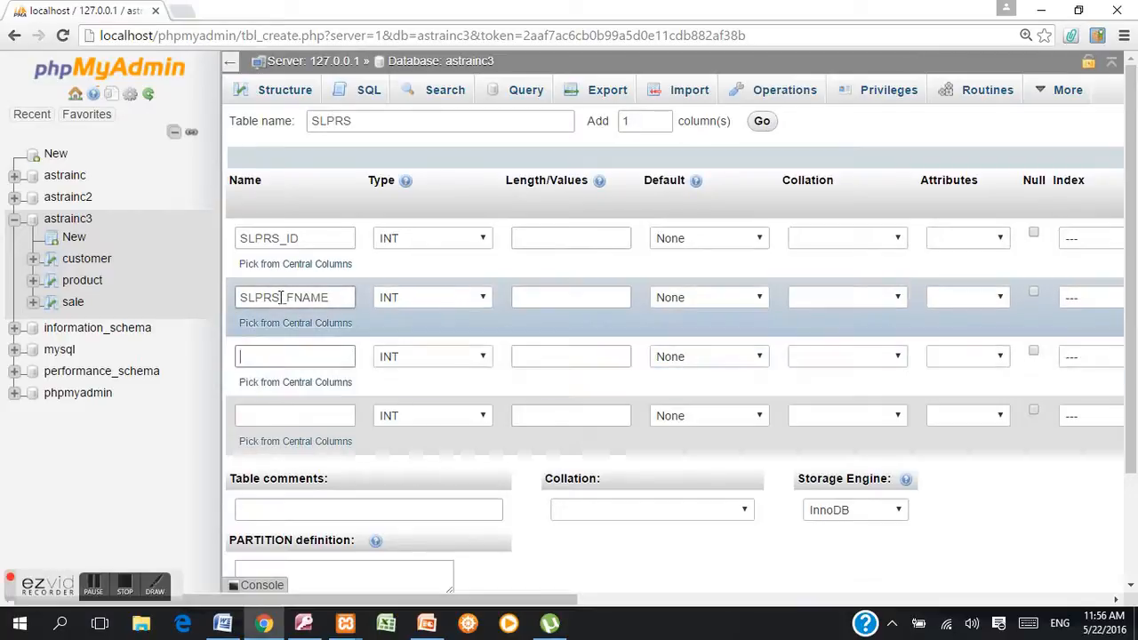
left_click_drag(286, 298, 228, 297)
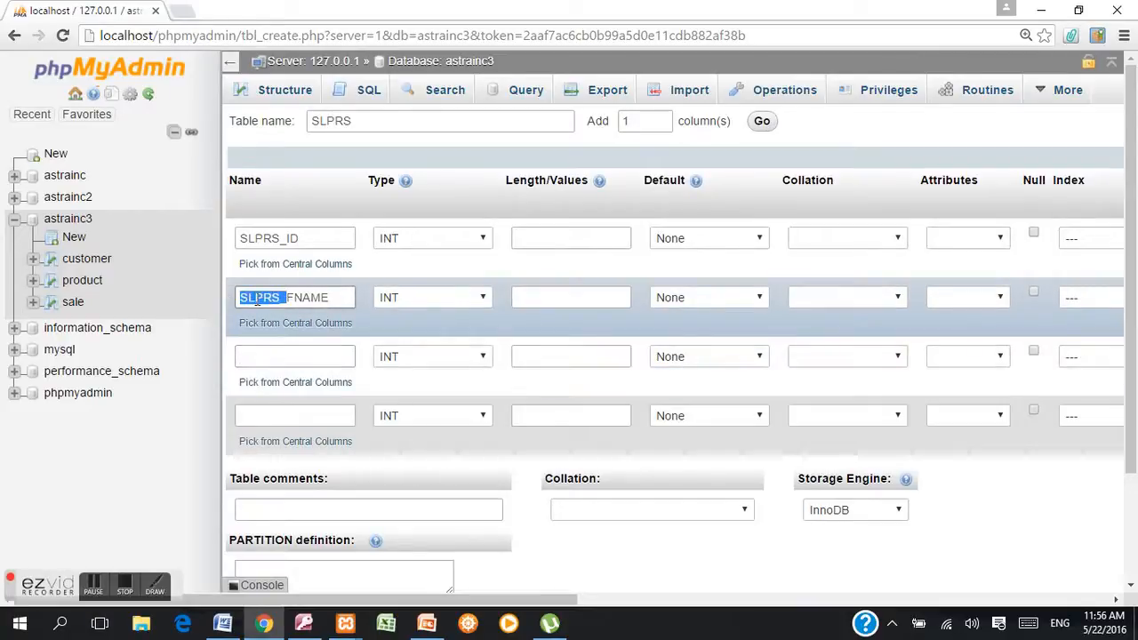
right_click(256, 300)
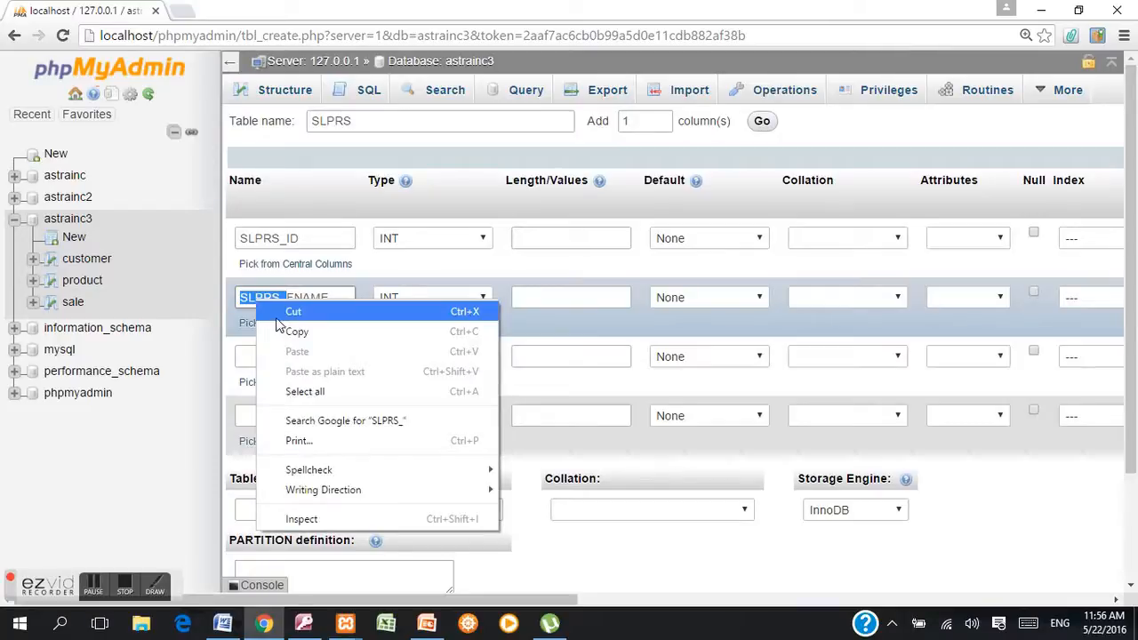
left_click(286, 331)
left_click(271, 361)
key("ctrl+v")
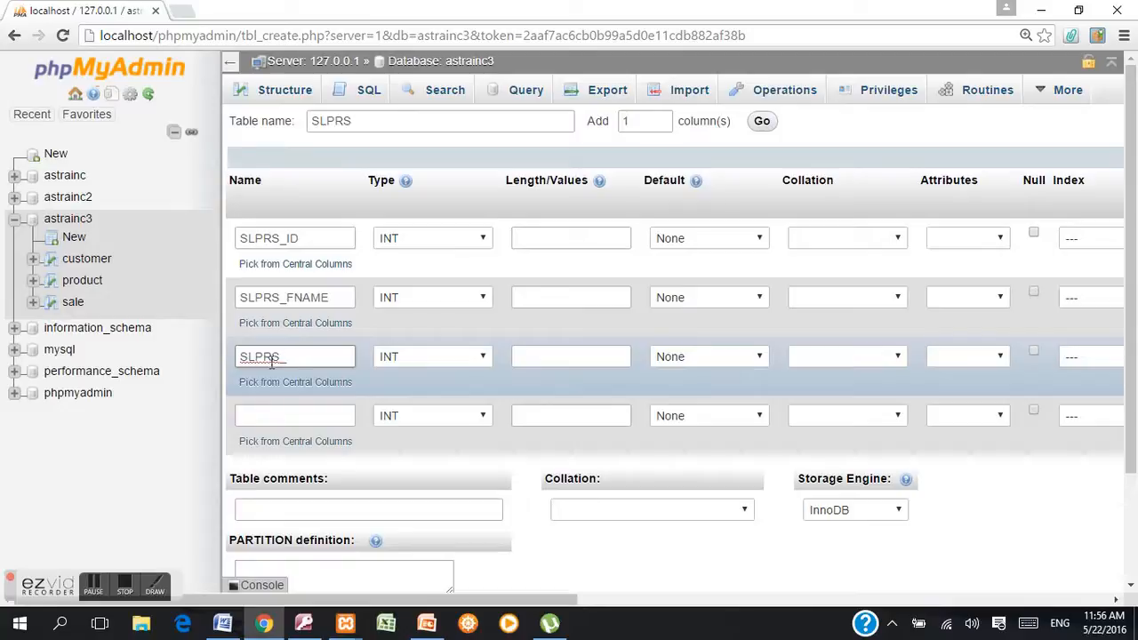
type("LNAME")
- Name the fourth column SLPRS_TELEPHONE, reusing the copied SLPRS_ prefix
left_click(266, 414)
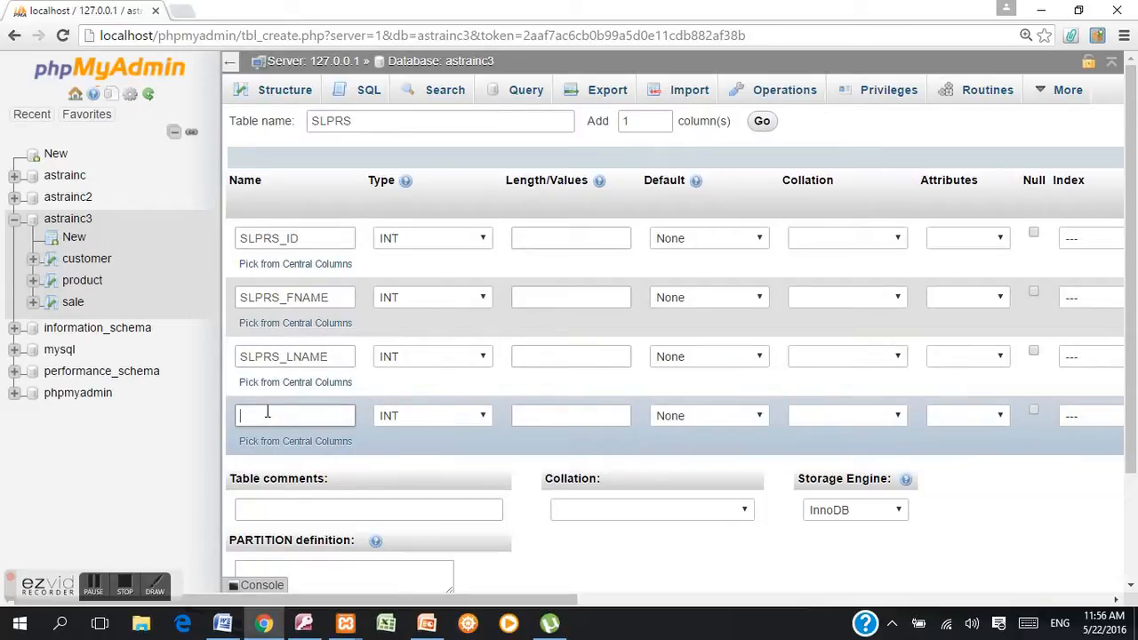
key("ctrl+v")
type("TELEPHONE")
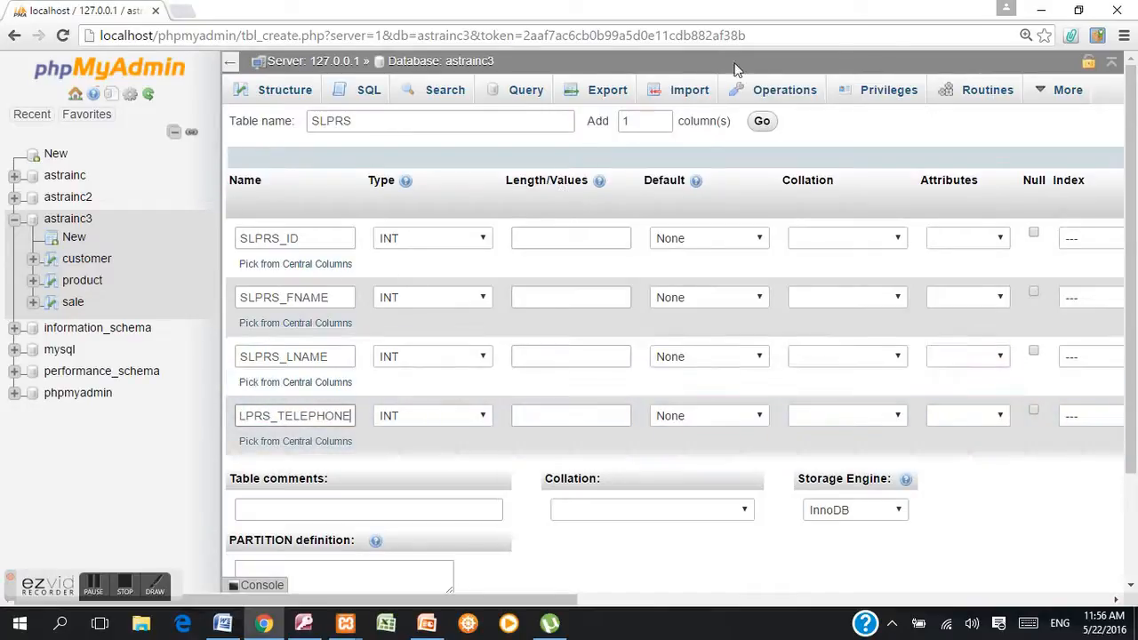
- Add one more column to the table and name it SLPRS_HIRE_DATE
left_click(758, 125)
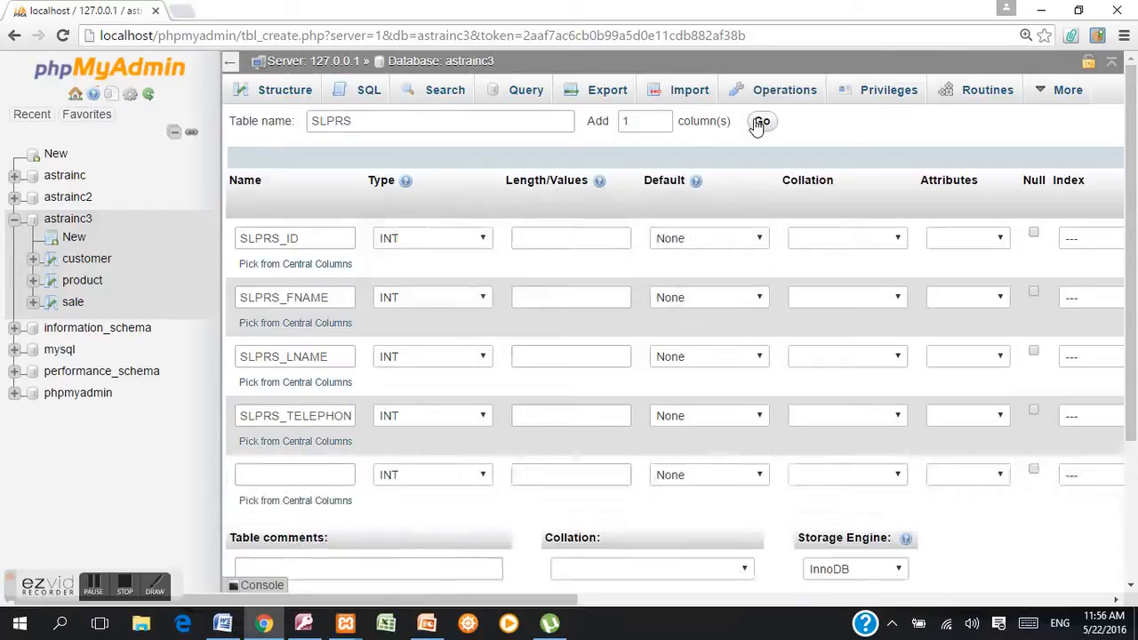
left_click(297, 476)
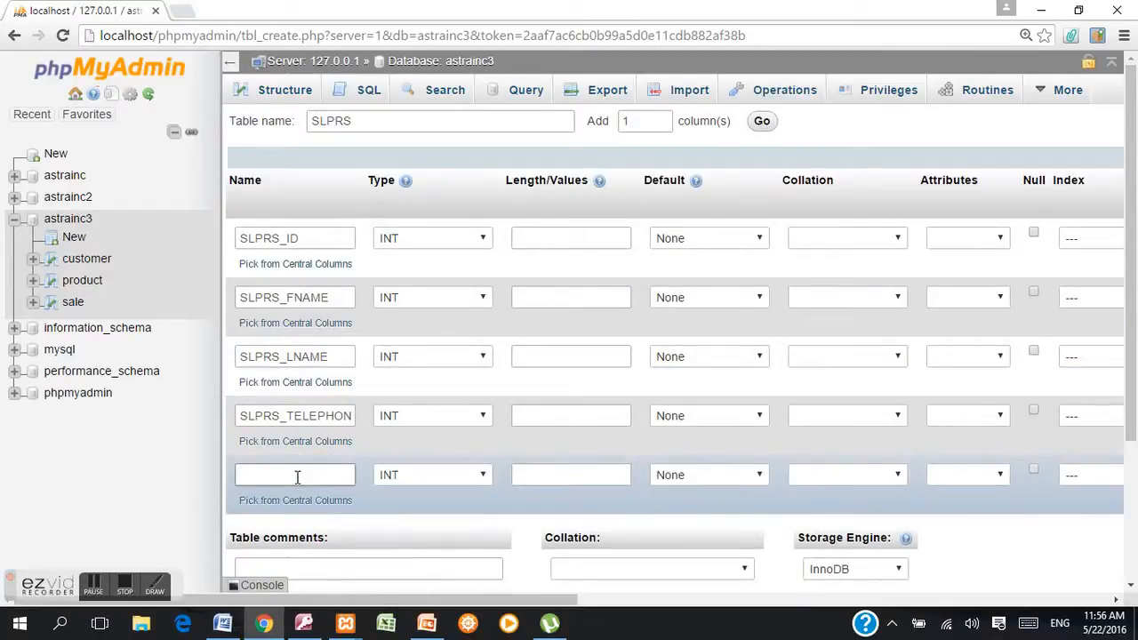
type("SLPRS_HIRE_DATE")
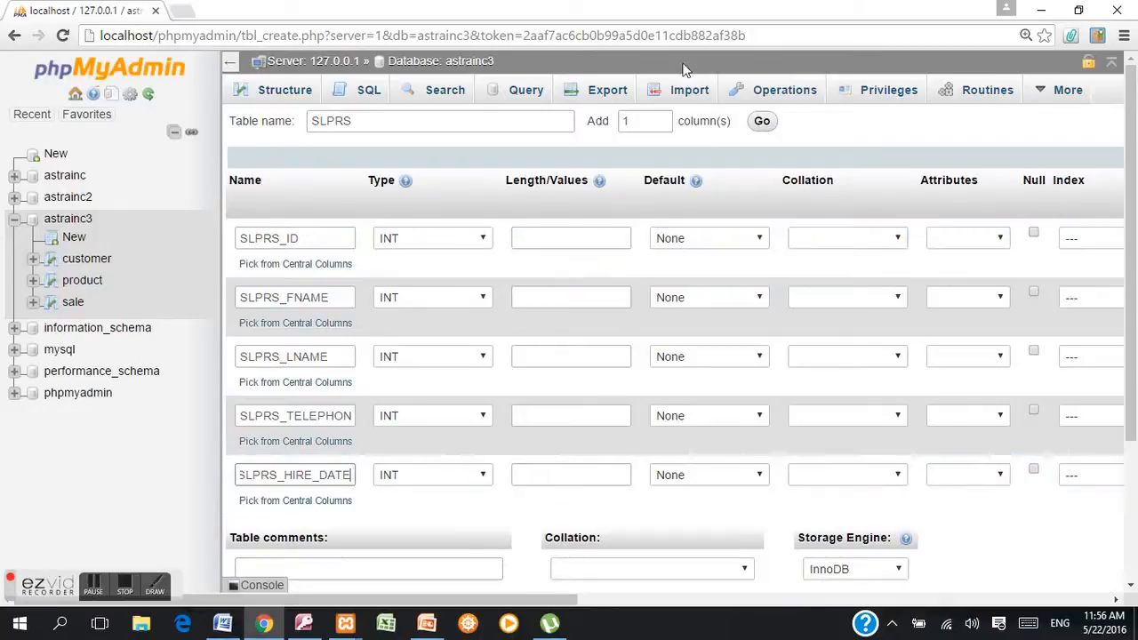
- Add a sixth column to the table definition and name it SLPRS_SALARY
left_click(762, 123)
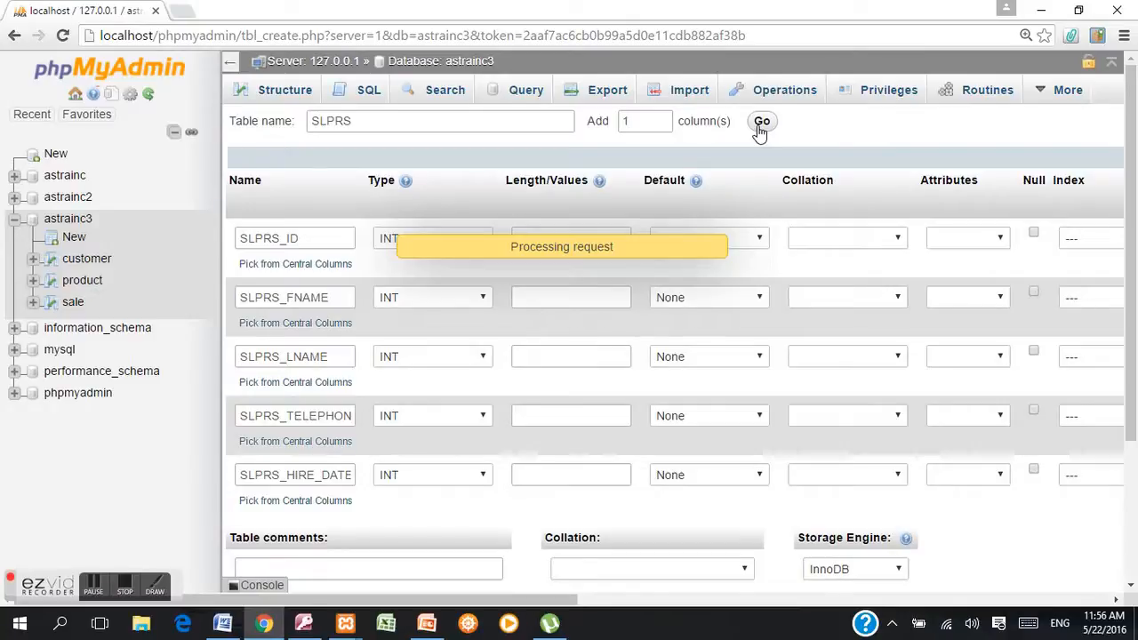
left_click(282, 536)
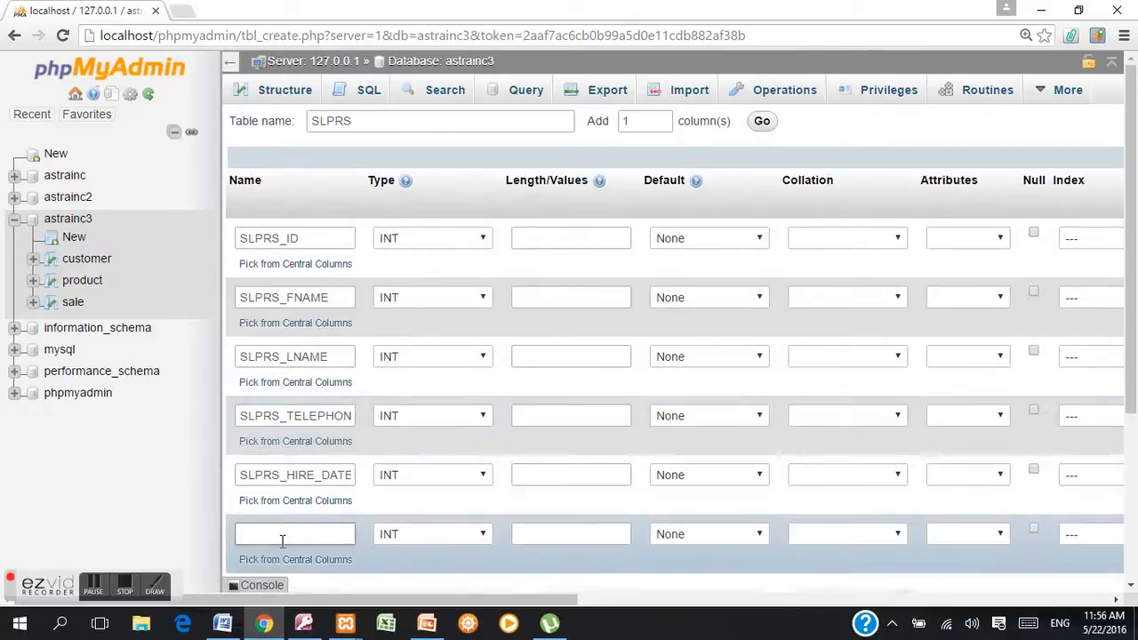
type("SLPRS_")
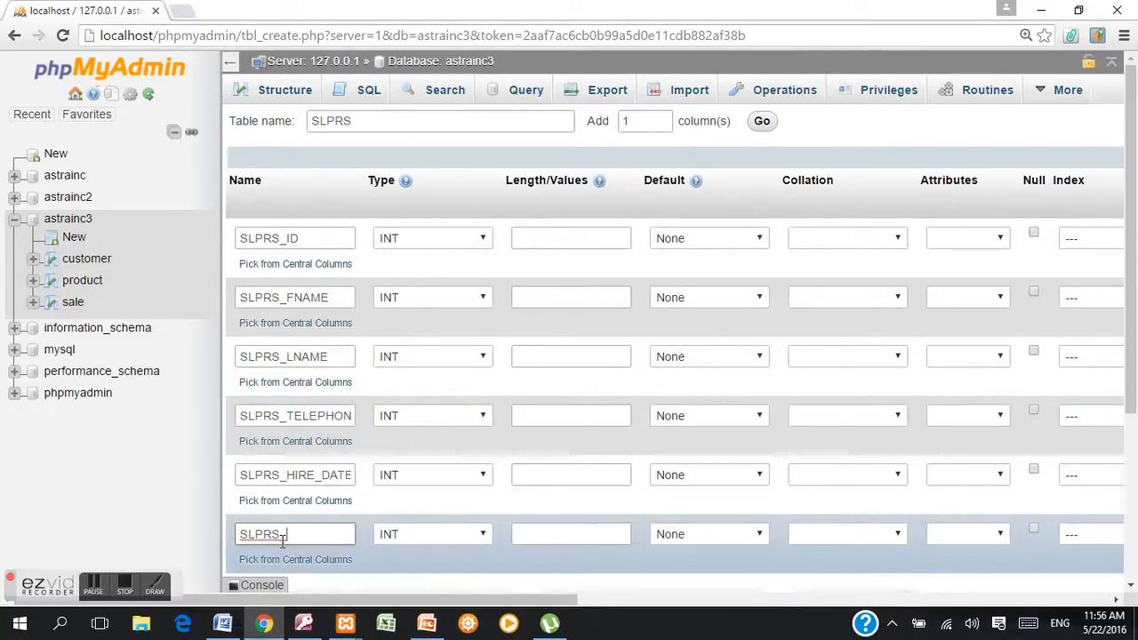
type("SALARY")
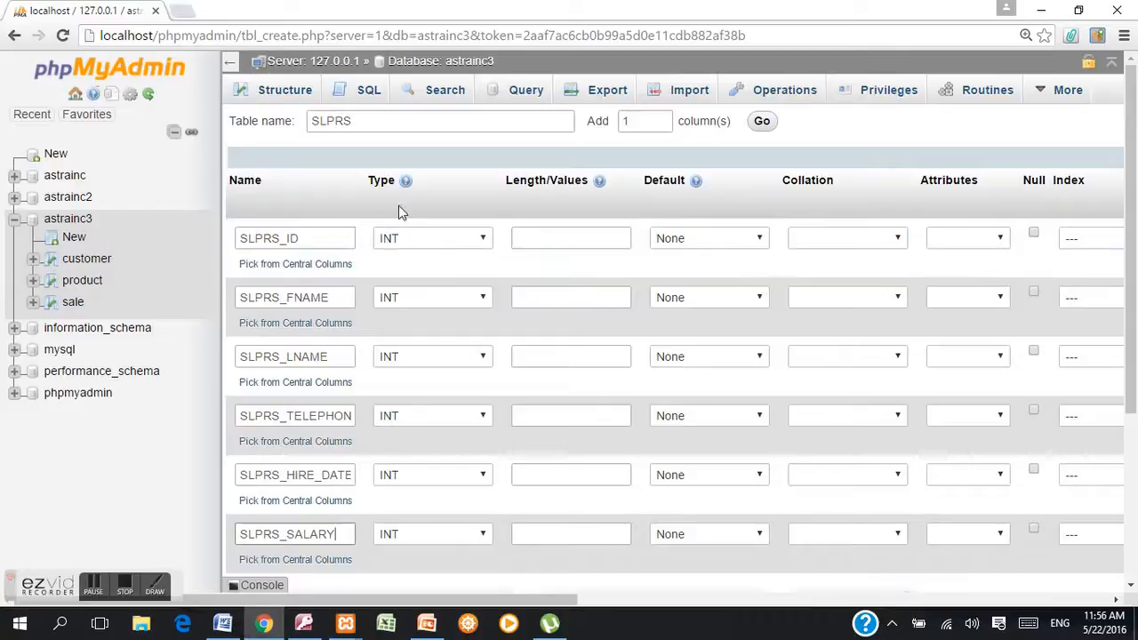
left_click(538, 236)
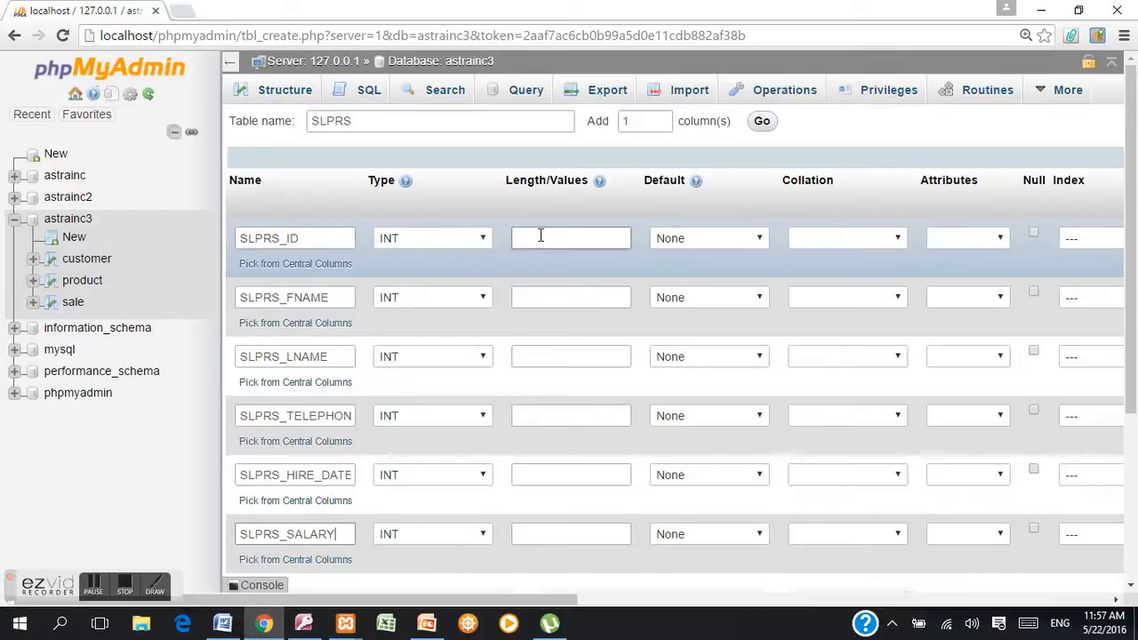
type("5")
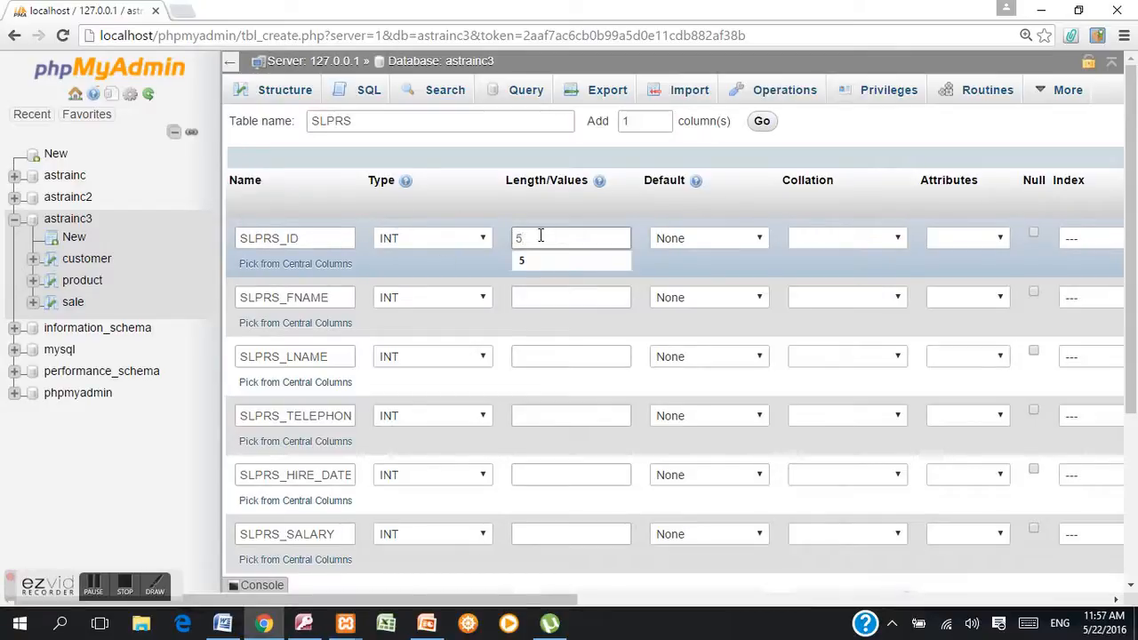
key("BackSpace")
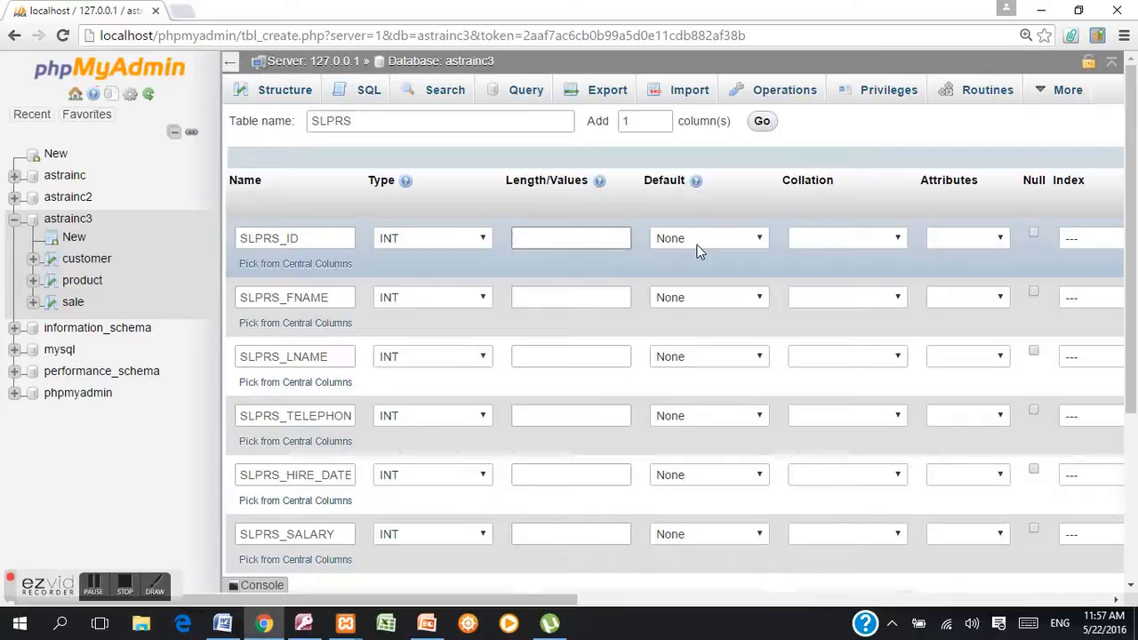
- Examine the default, collation, attribute, index, MIME type and transformation settings available for the SLPRS_ID column
left_click(761, 239)
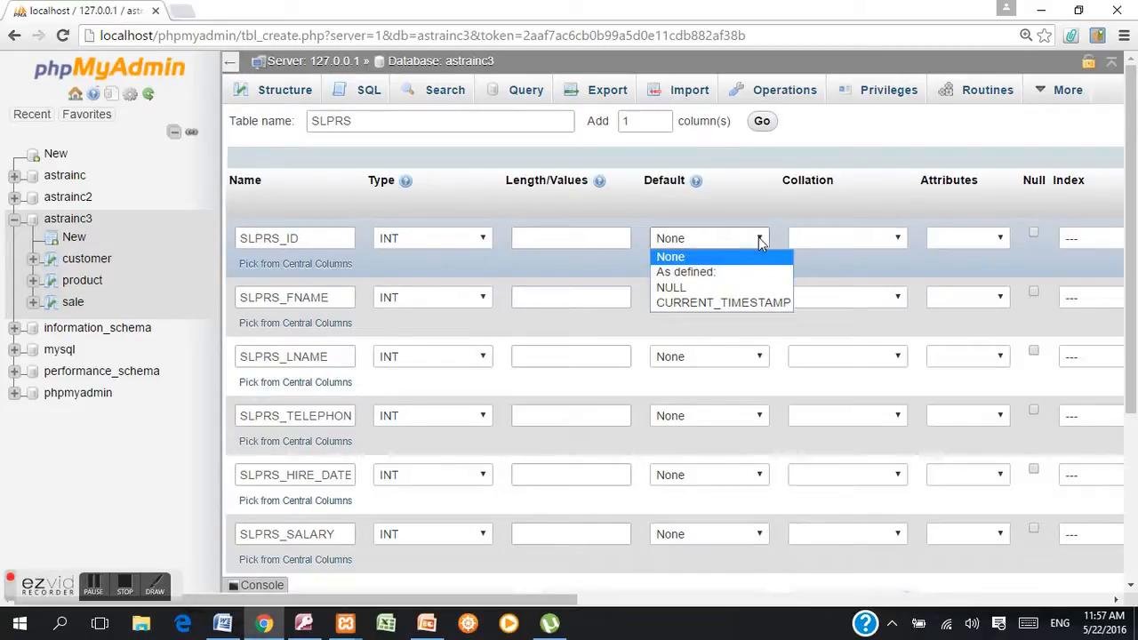
left_click(760, 240)
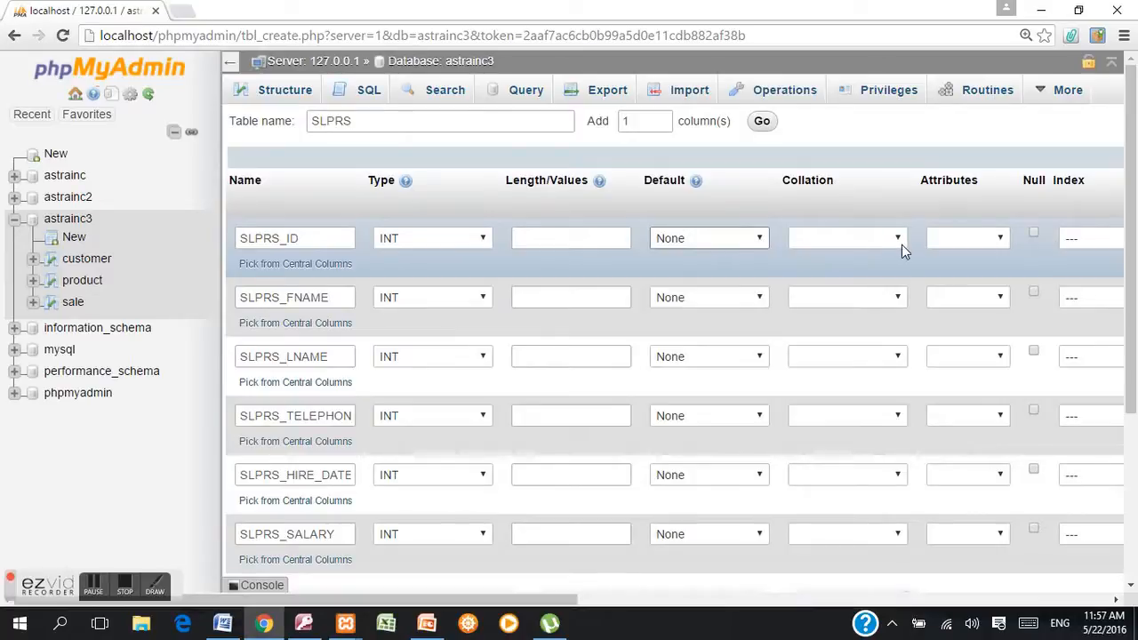
left_click(901, 244)
left_click(902, 244)
left_click(902, 245)
left_click(902, 245)
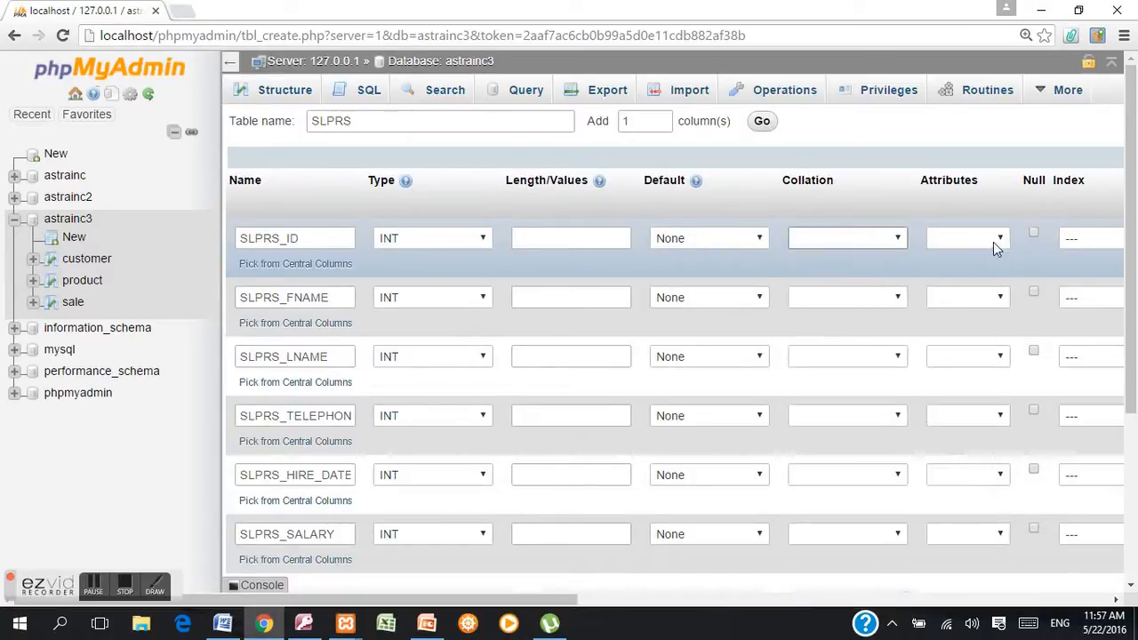
scroll(1003, 248, "right", 3)
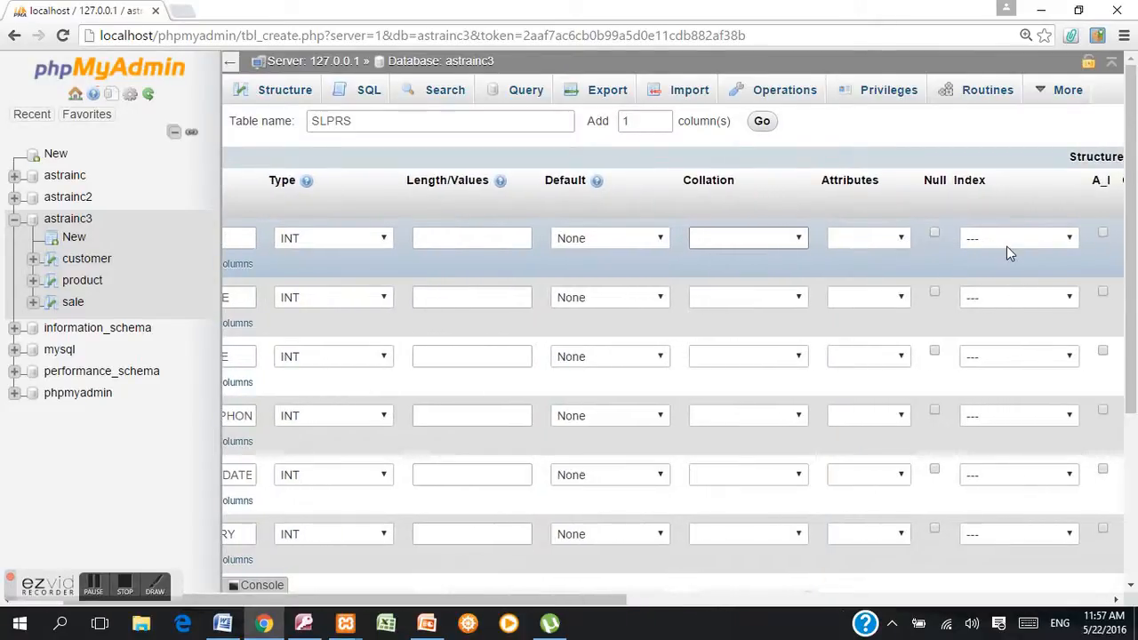
scroll(1006, 246, "right", 1)
scroll(1007, 248, "right", 2)
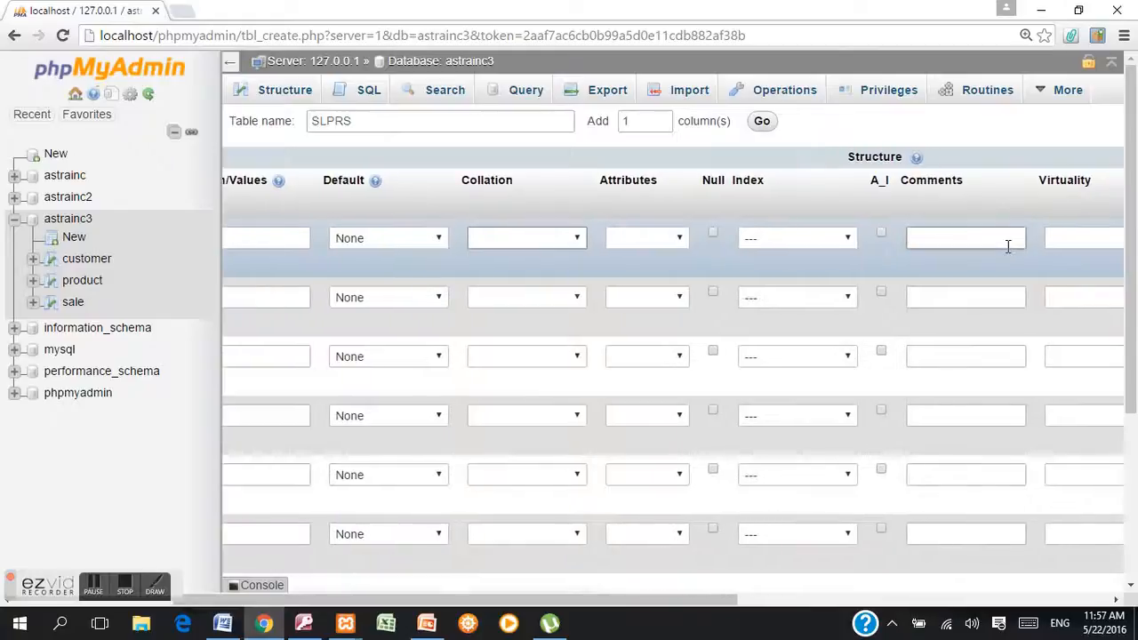
scroll(1008, 246, "right", 2)
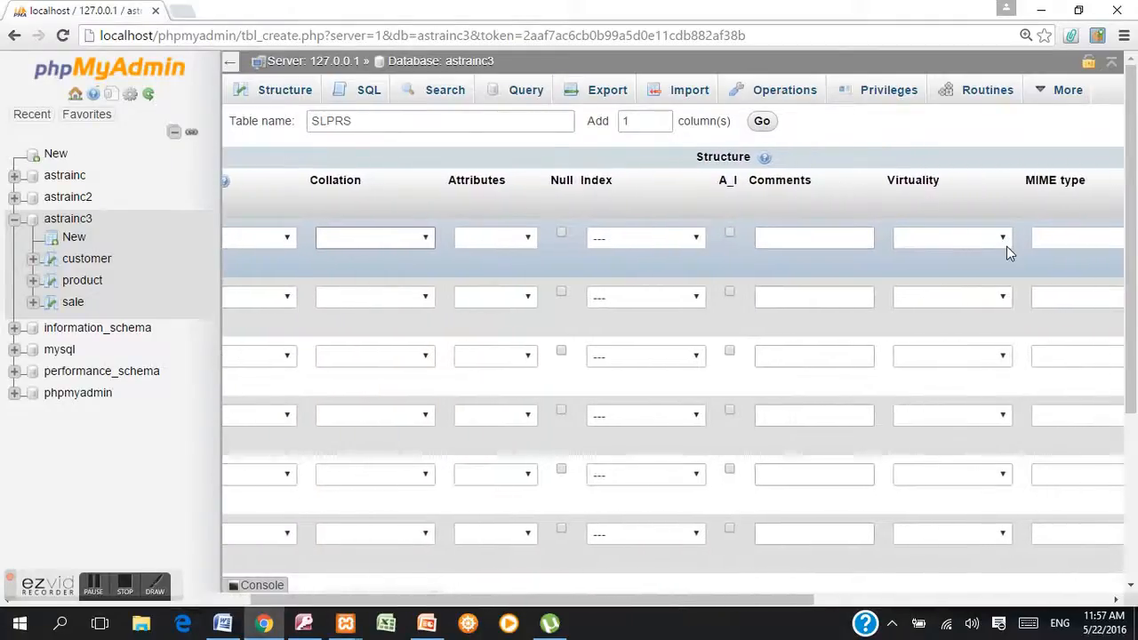
scroll(1006, 246, "right", 3)
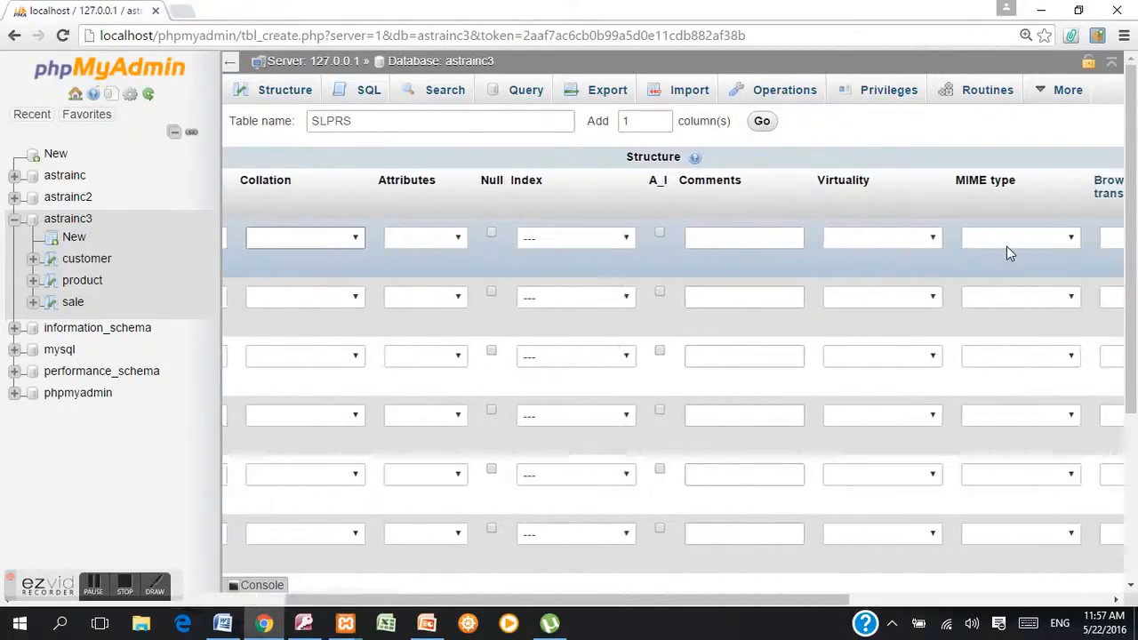
left_click(911, 241)
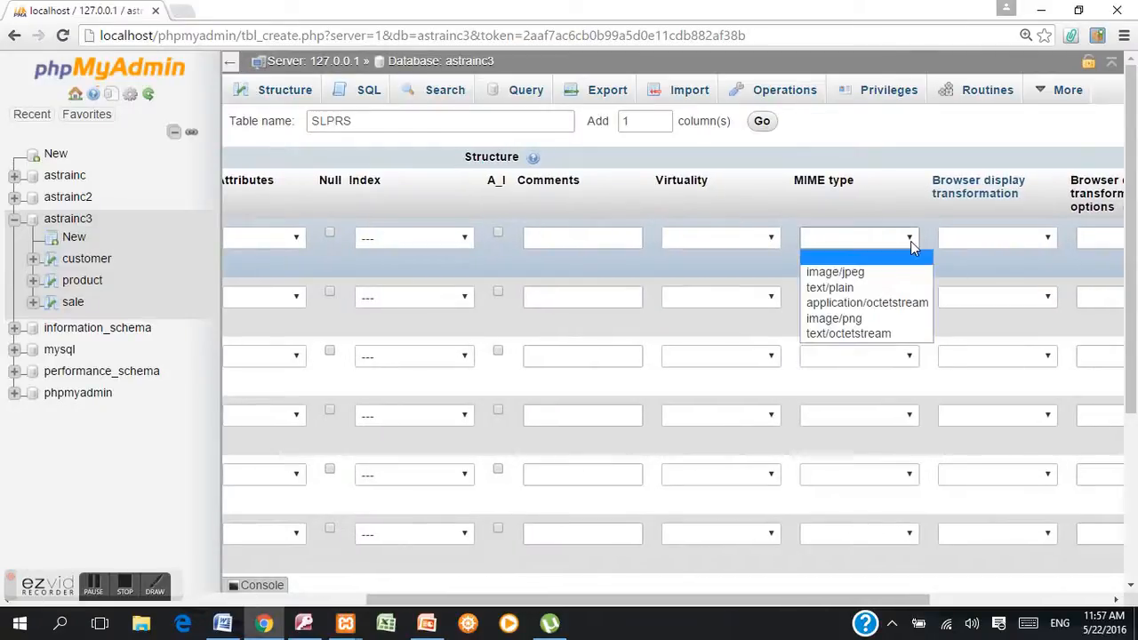
left_click(911, 241)
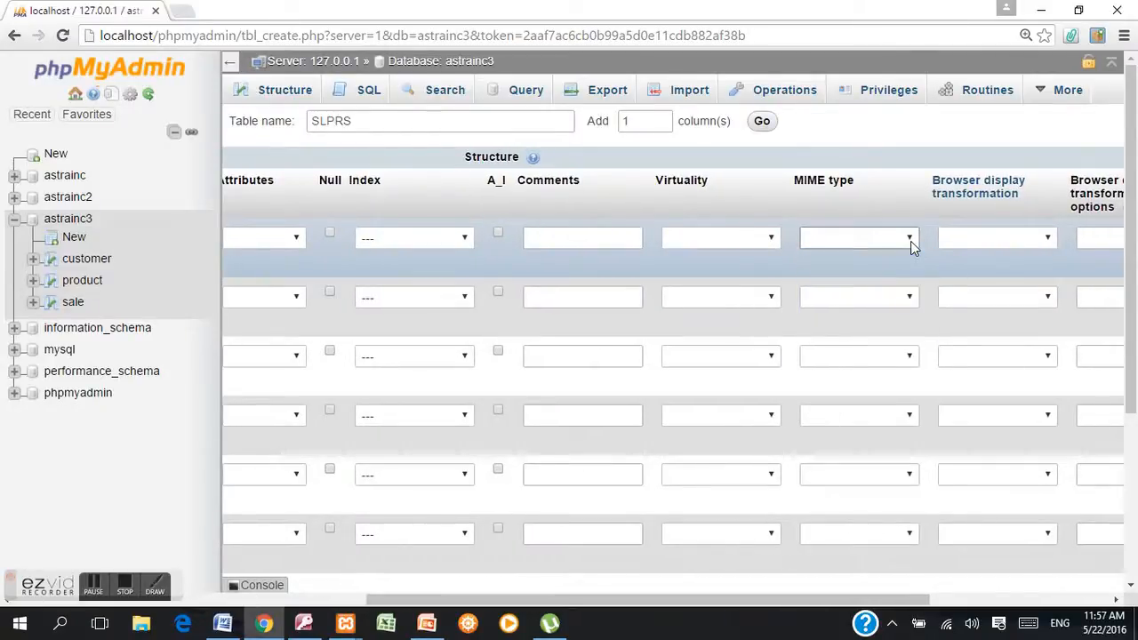
scroll(911, 241, "right", 1)
scroll(910, 247, "right", 3)
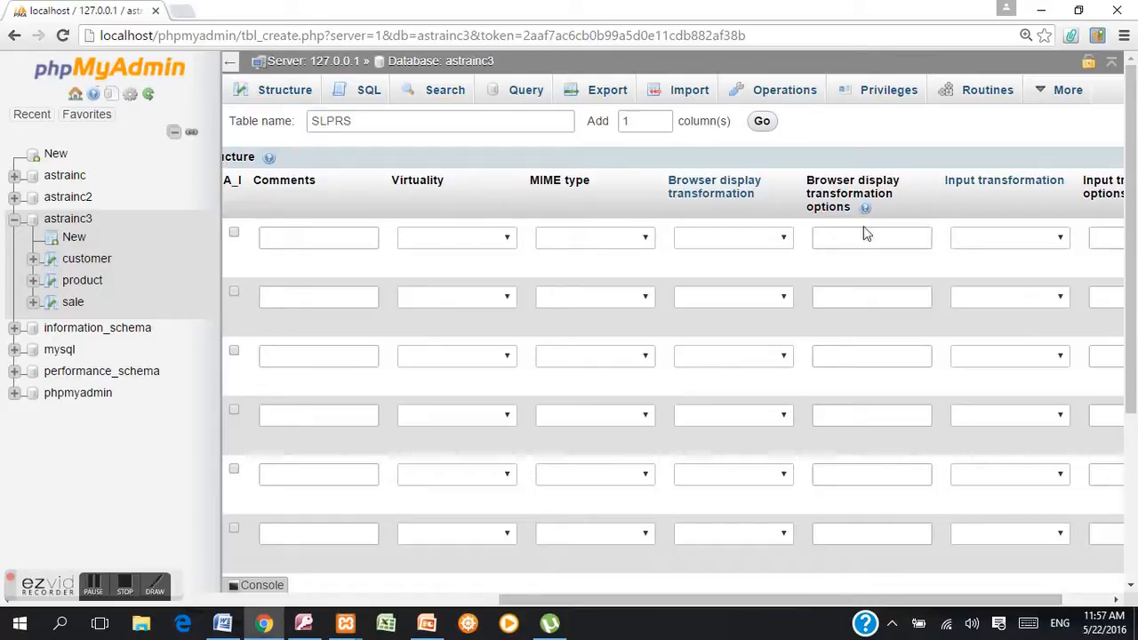
scroll(872, 264, "left", 10)
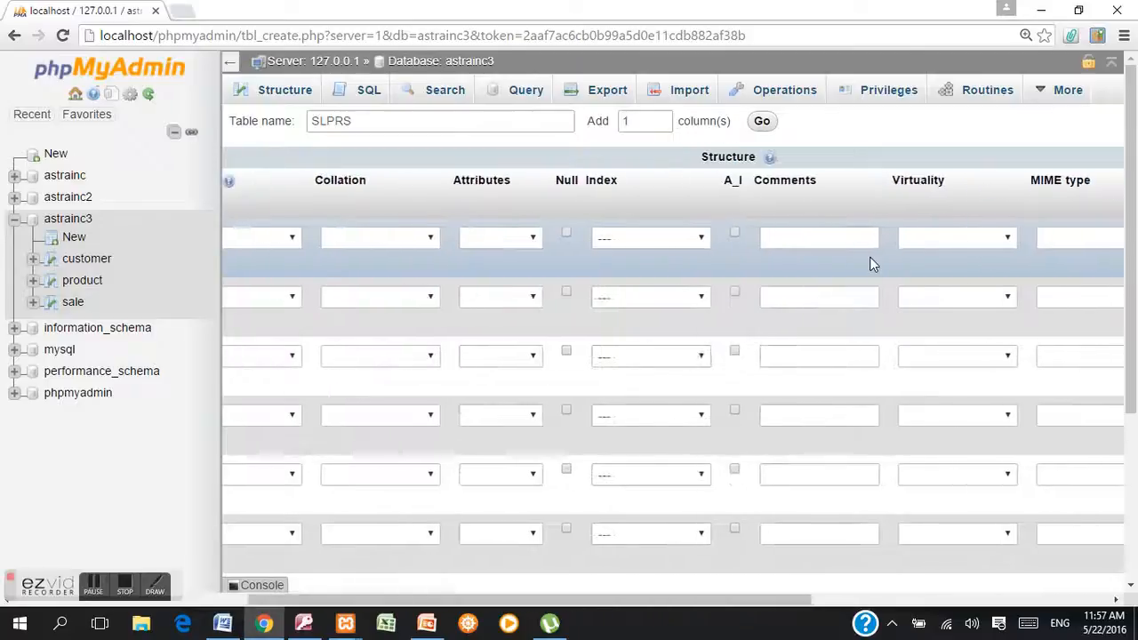
- Set the SLPRS_FNAME column's type to VARCHAR with a length of 20
scroll(872, 264, "left", 3)
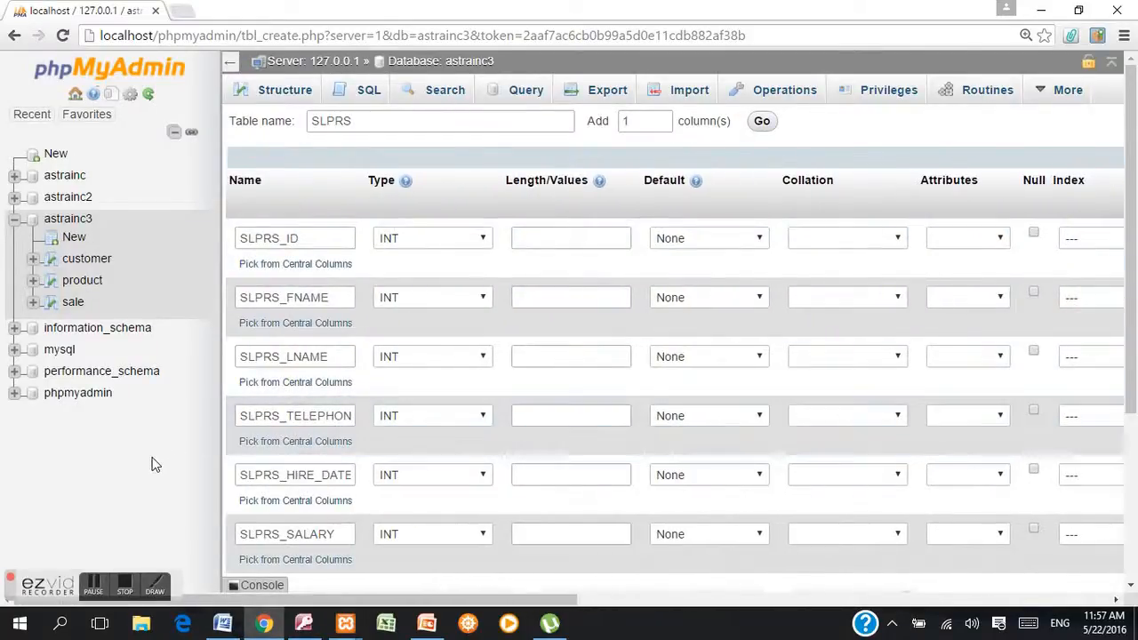
left_click(481, 300)
left_click(451, 330)
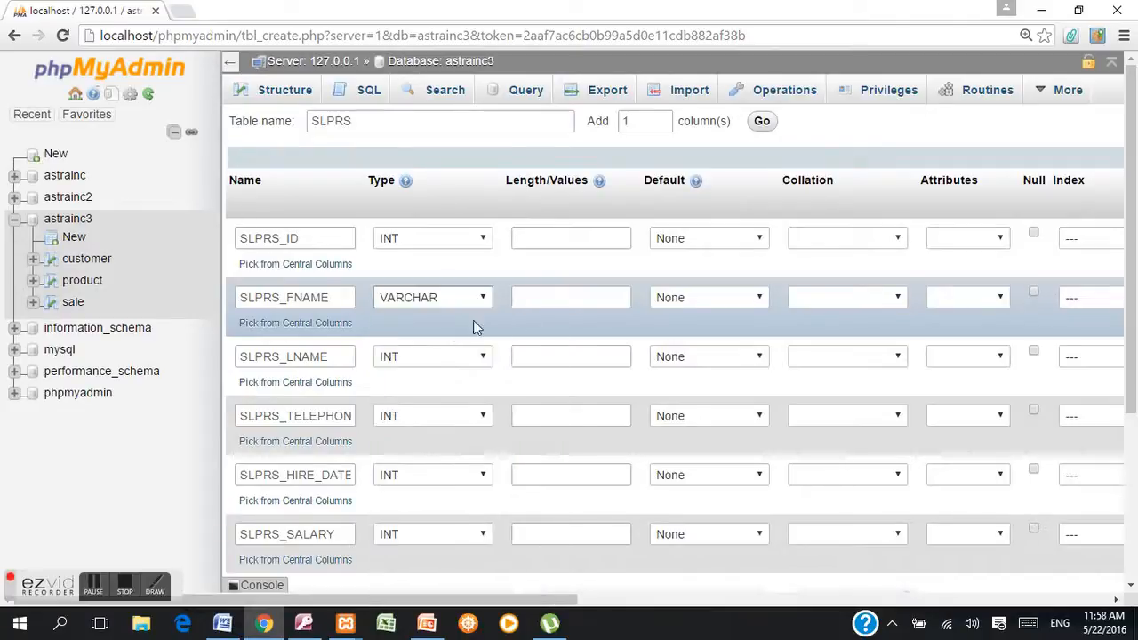
left_click(578, 298)
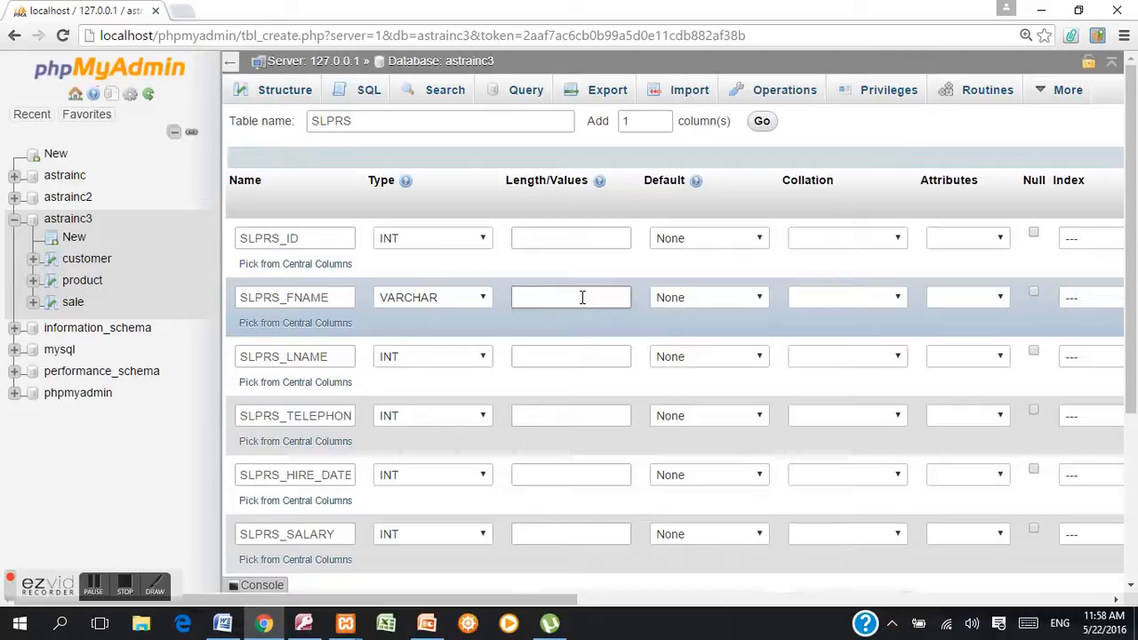
type("20")
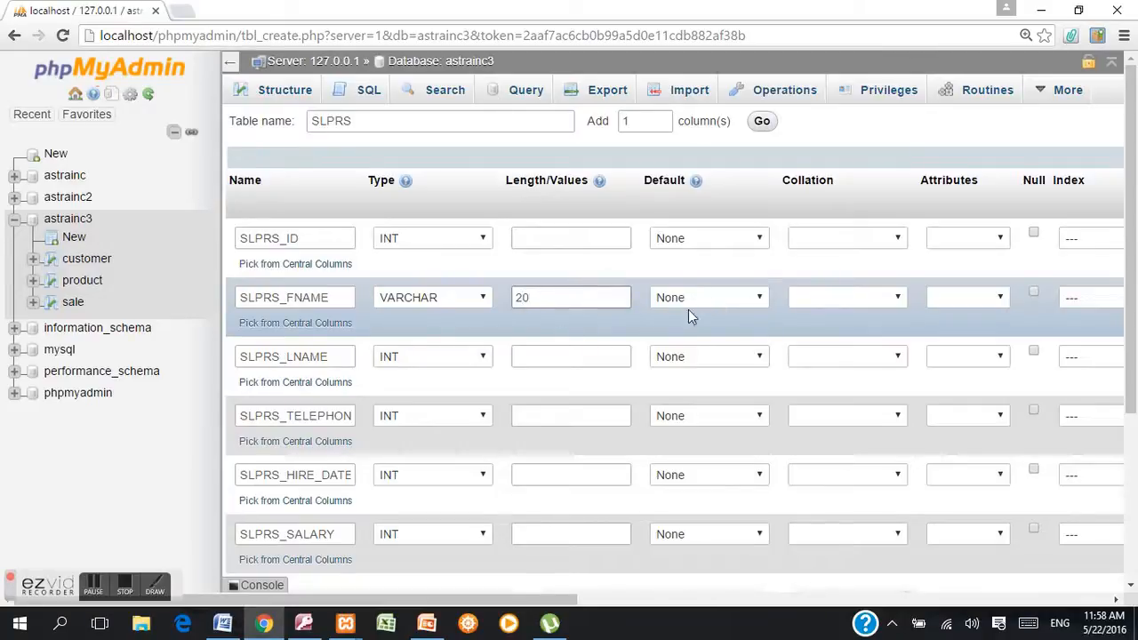
- Set the SLPRS_LNAME column's type to VARCHAR with a length of 20
left_click(484, 360)
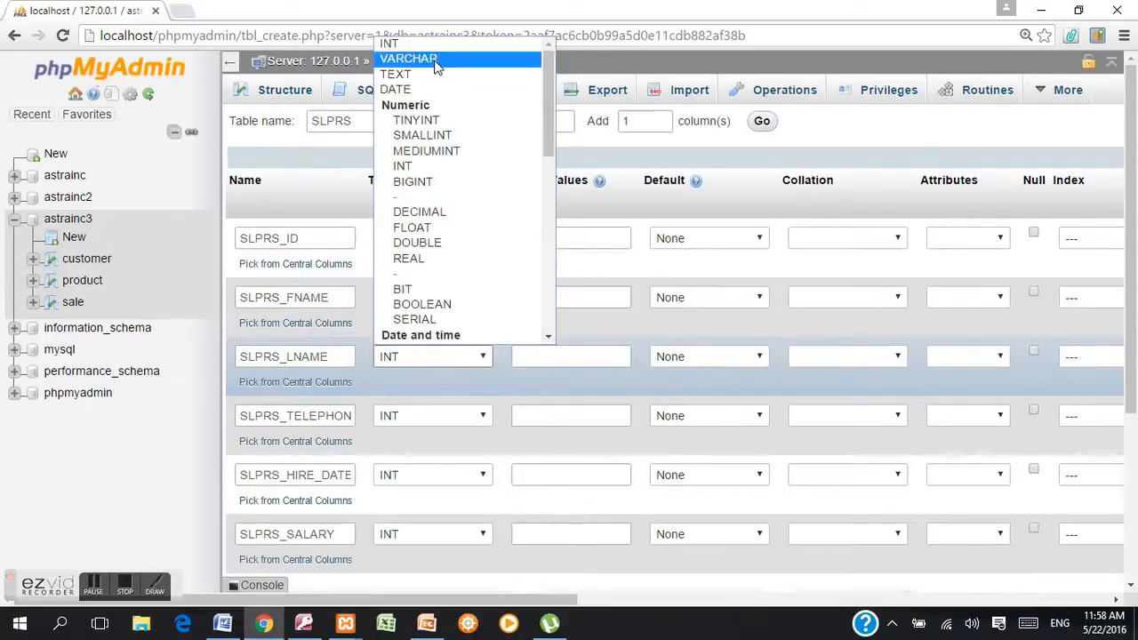
left_click(434, 60)
left_click(554, 358)
type("20")
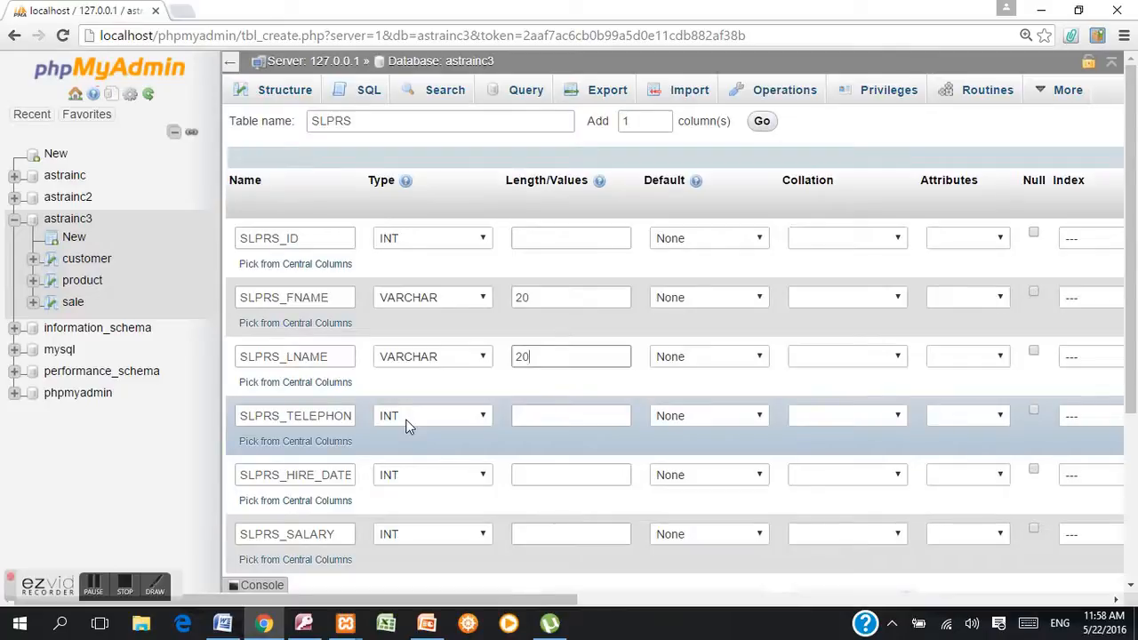
- Set the SLPRS_TELEPHONE column to VARCHAR with a length of 13 and the SLPRS_HIRE_DATE column to DATE
left_click(486, 418)
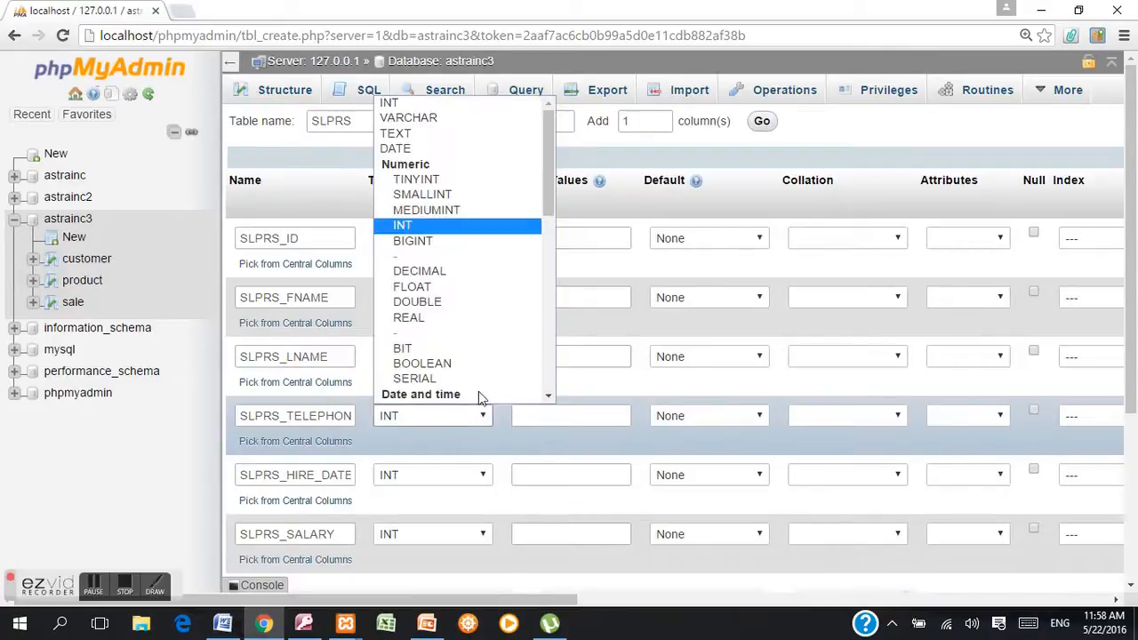
left_click(426, 119)
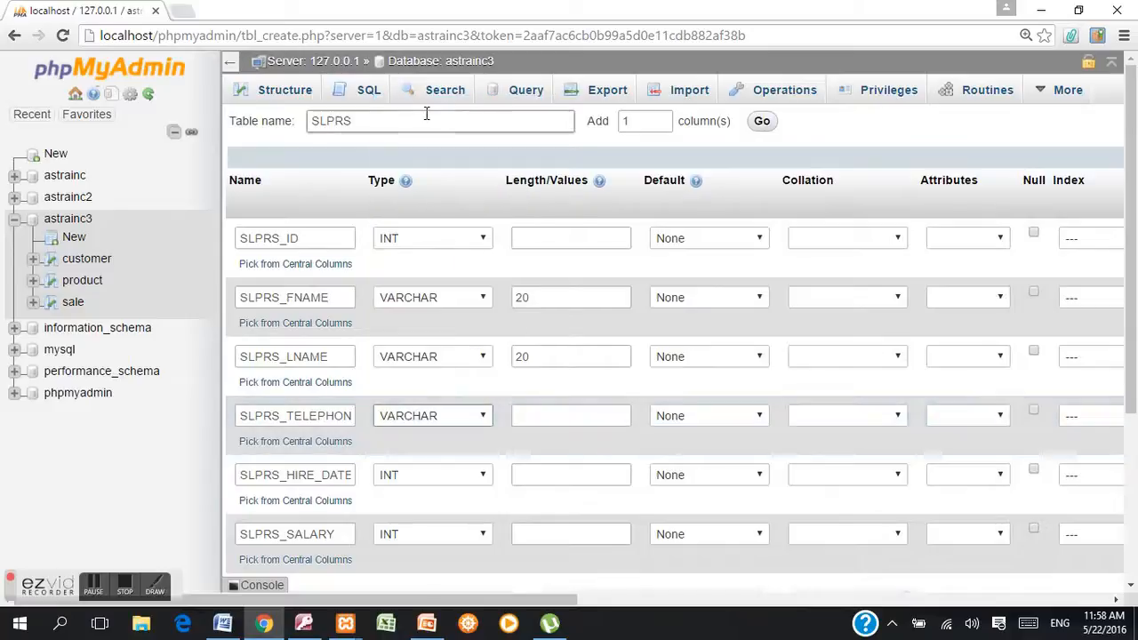
left_click(553, 413)
left_click(553, 414)
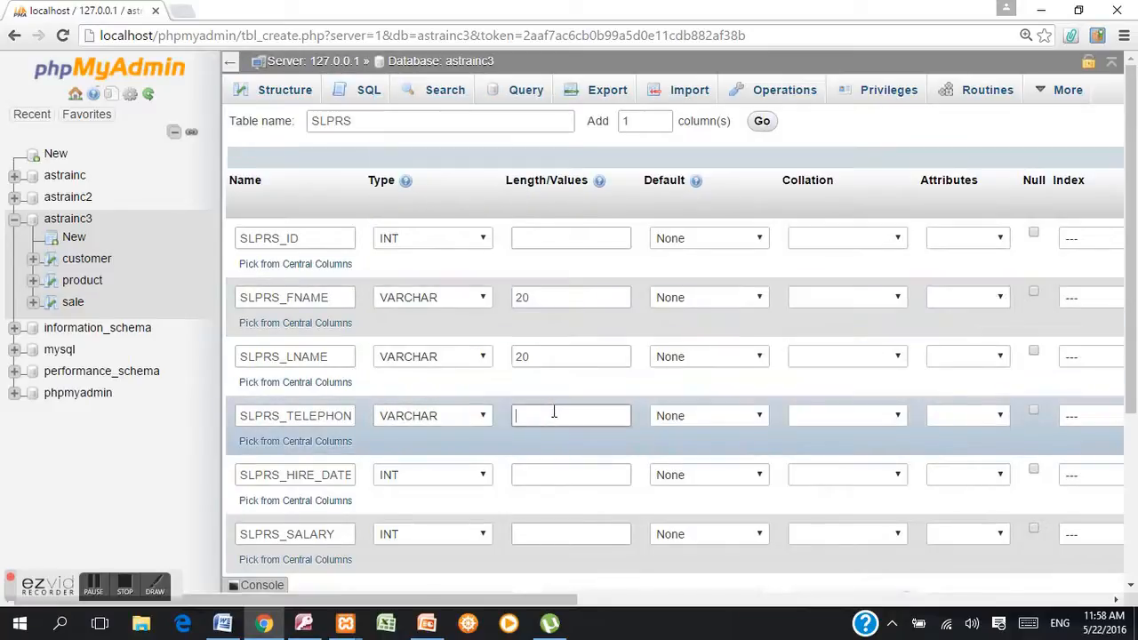
type("13")
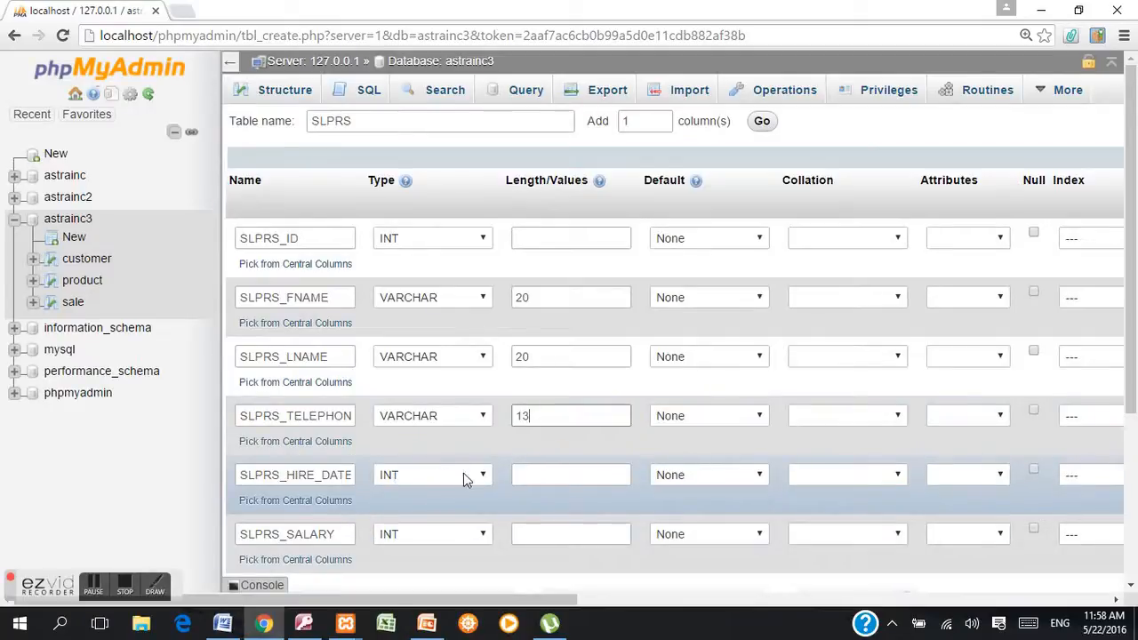
left_click(488, 473)
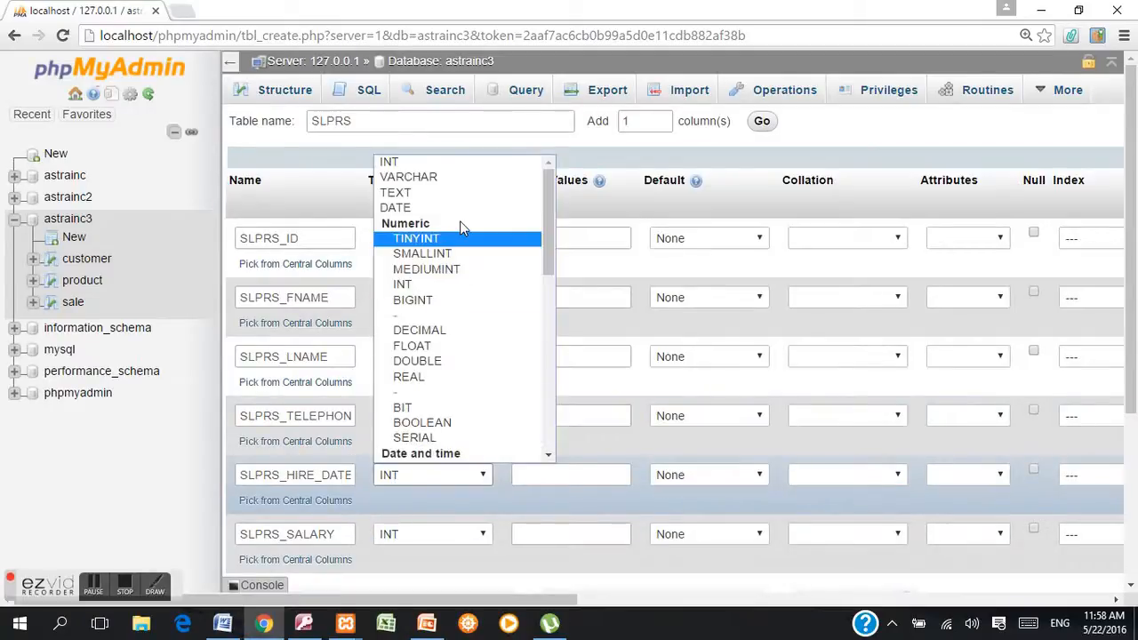
left_click(460, 208)
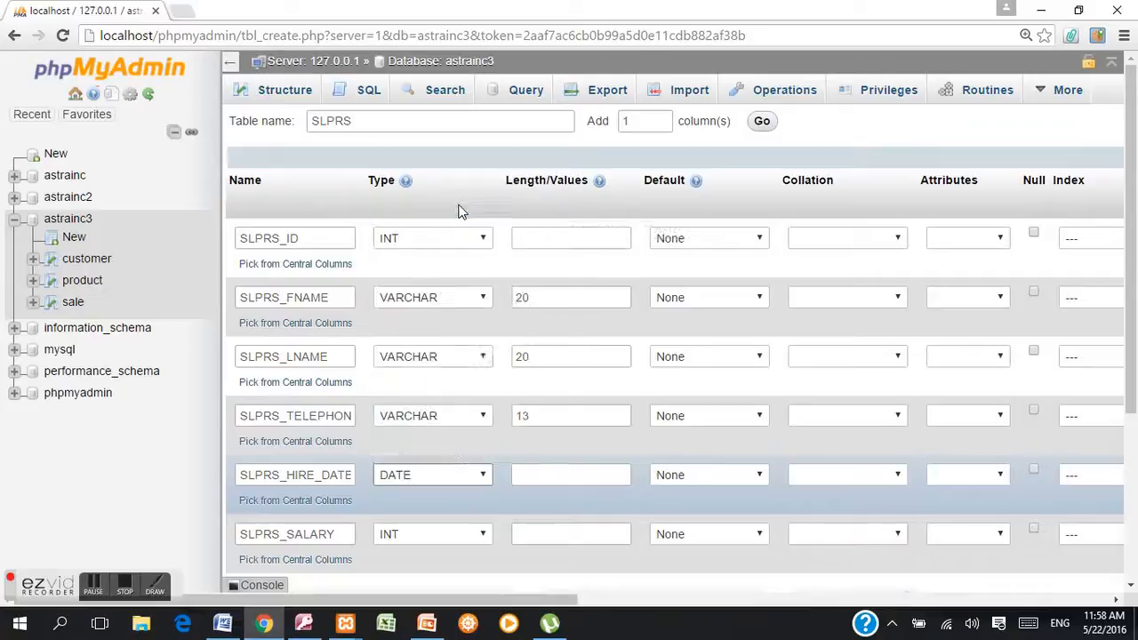
- Give the SLPRS_SALARY column a user-defined default value of 600
scroll(483, 383, "down", 3)
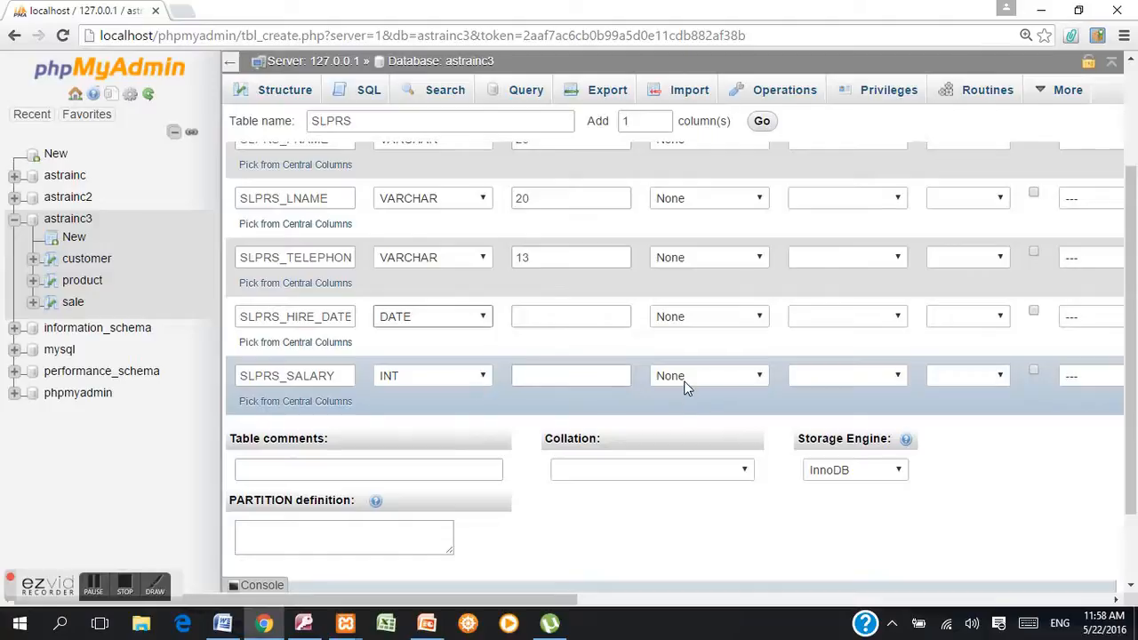
scroll(684, 383, "up", 3)
scroll(684, 383, "down", 3)
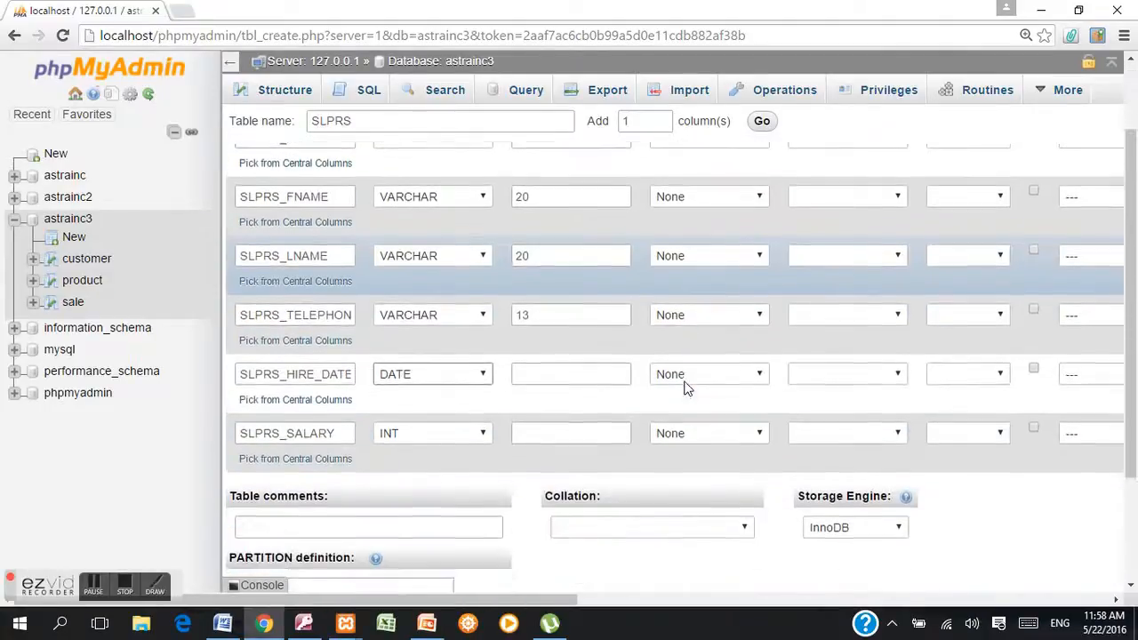
left_click(760, 402)
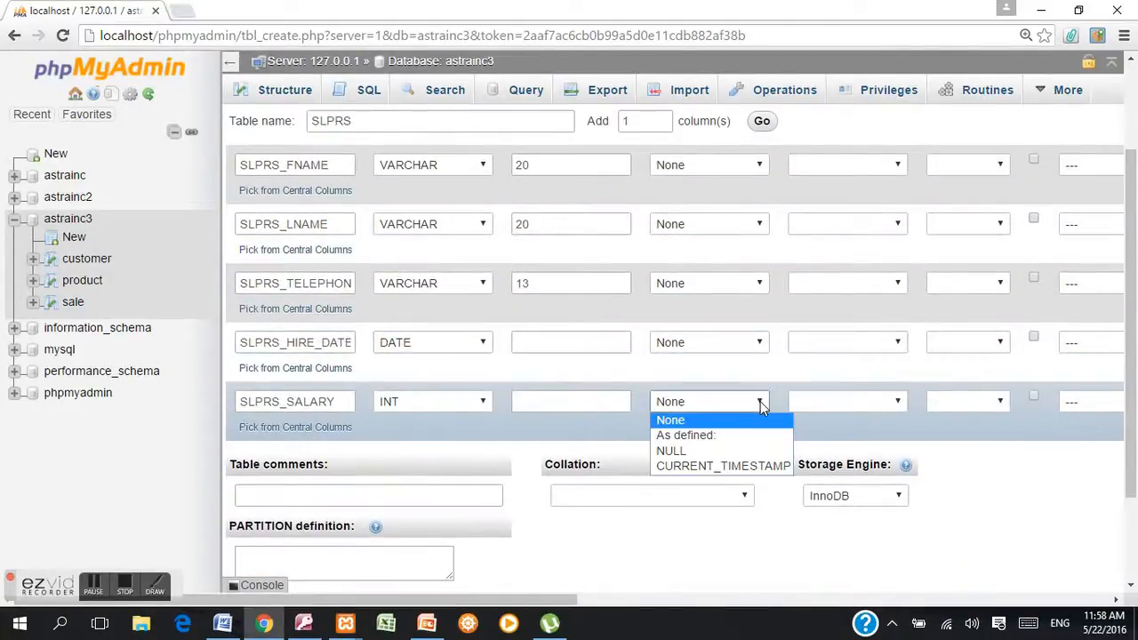
left_click(728, 435)
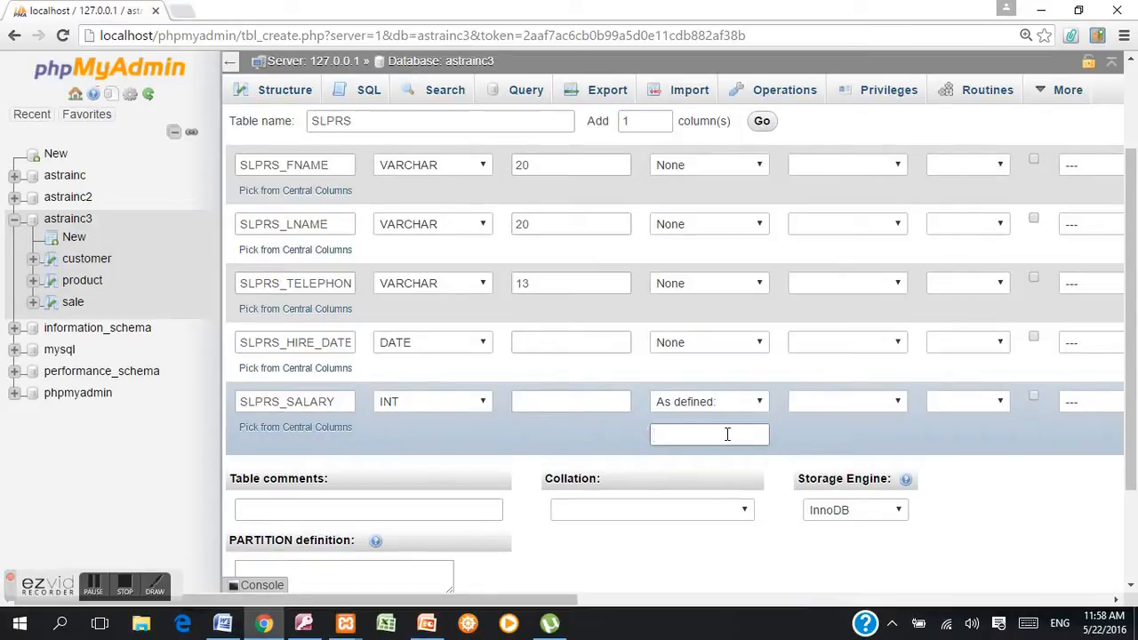
type("600")
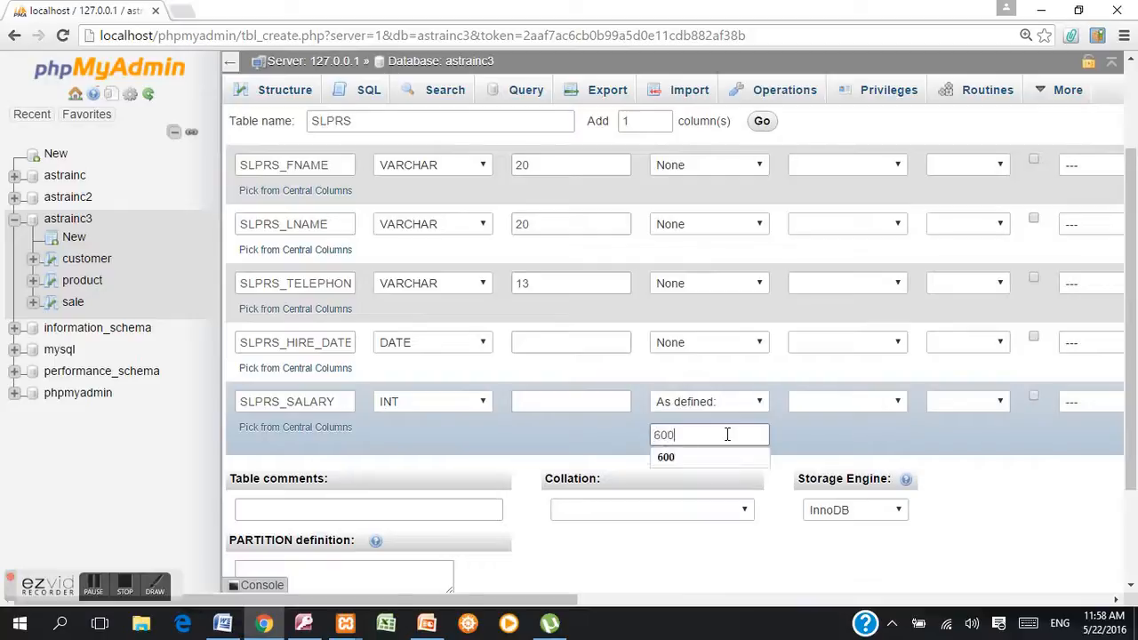
left_click(835, 451)
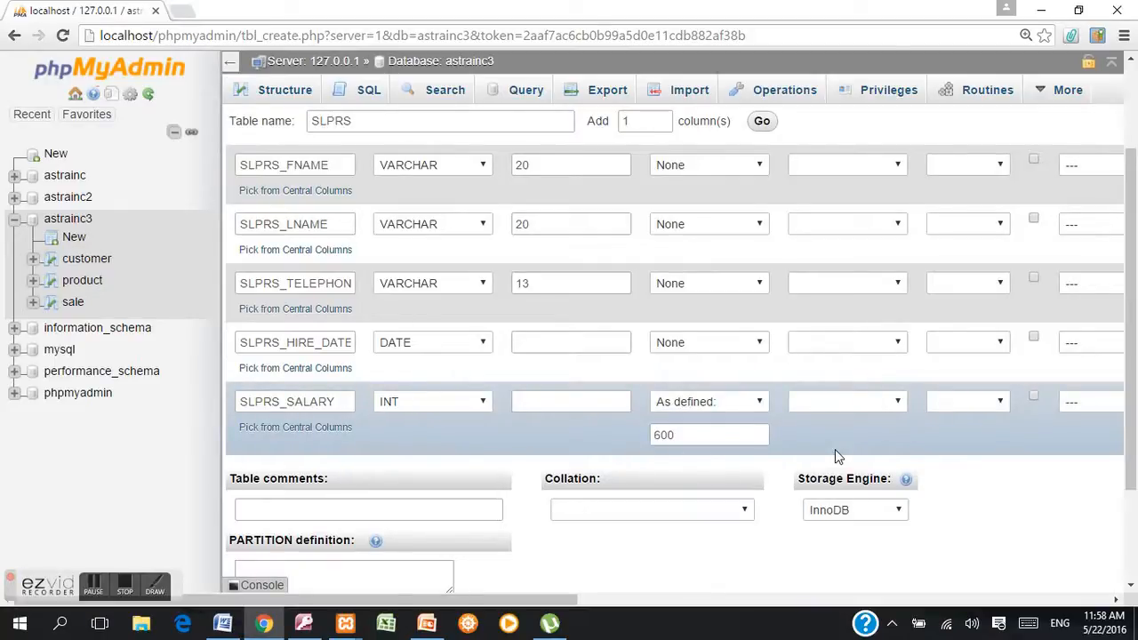
- Allow null values in the SLPRS_HIRE_DATE column and save the SLPRS table
scroll(835, 451, "up", 1)
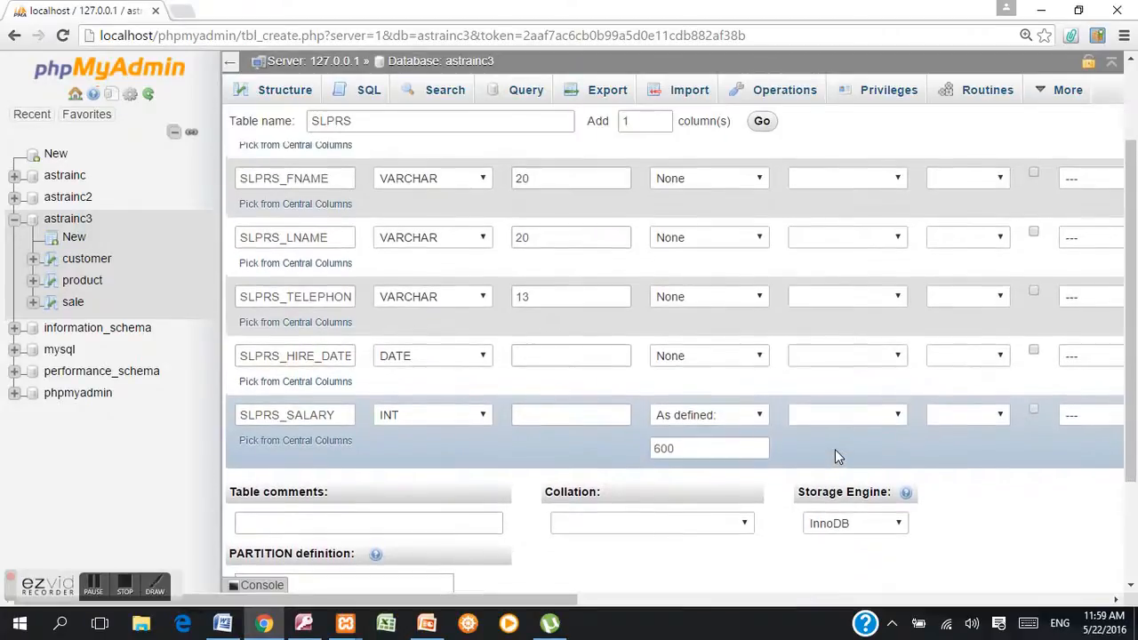
scroll(835, 449, "up", 1)
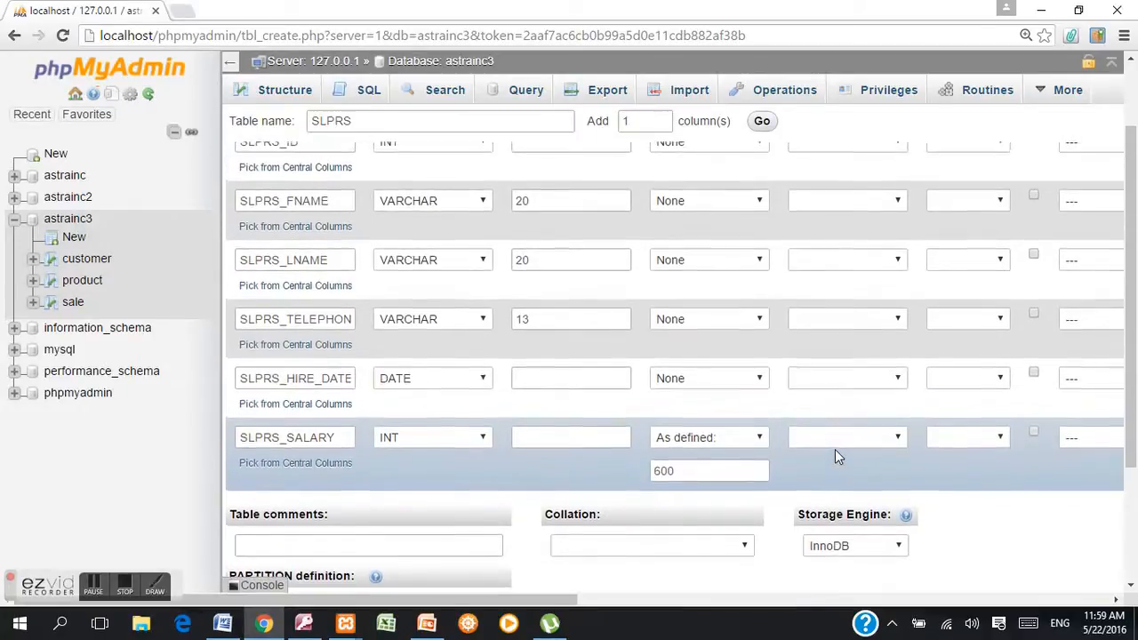
scroll(827, 409, "up", 2)
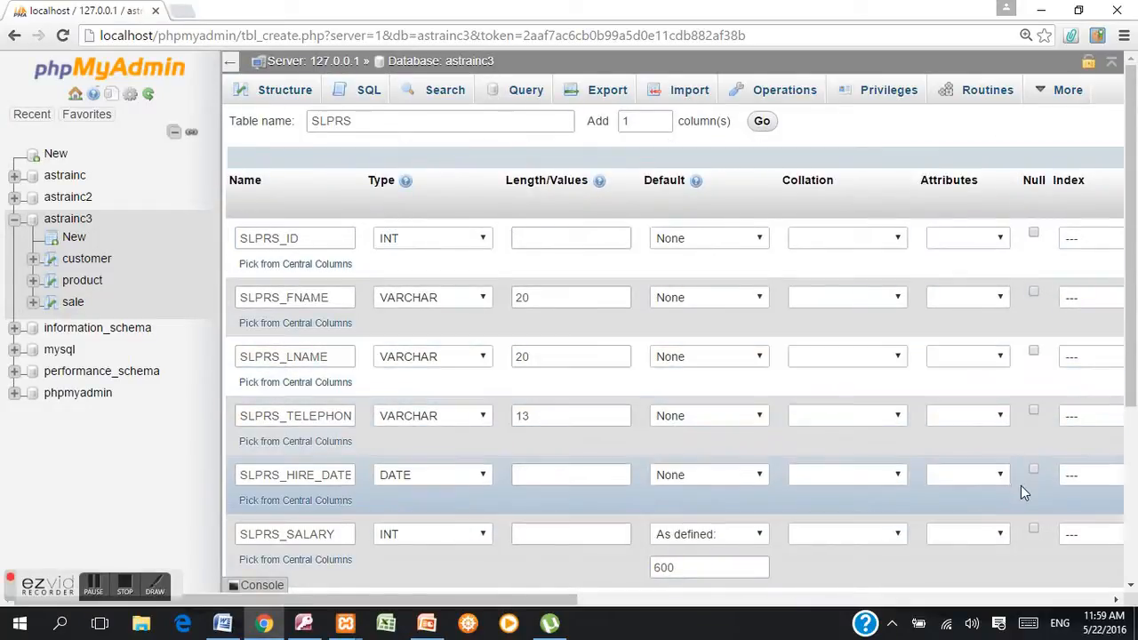
left_click(1033, 471)
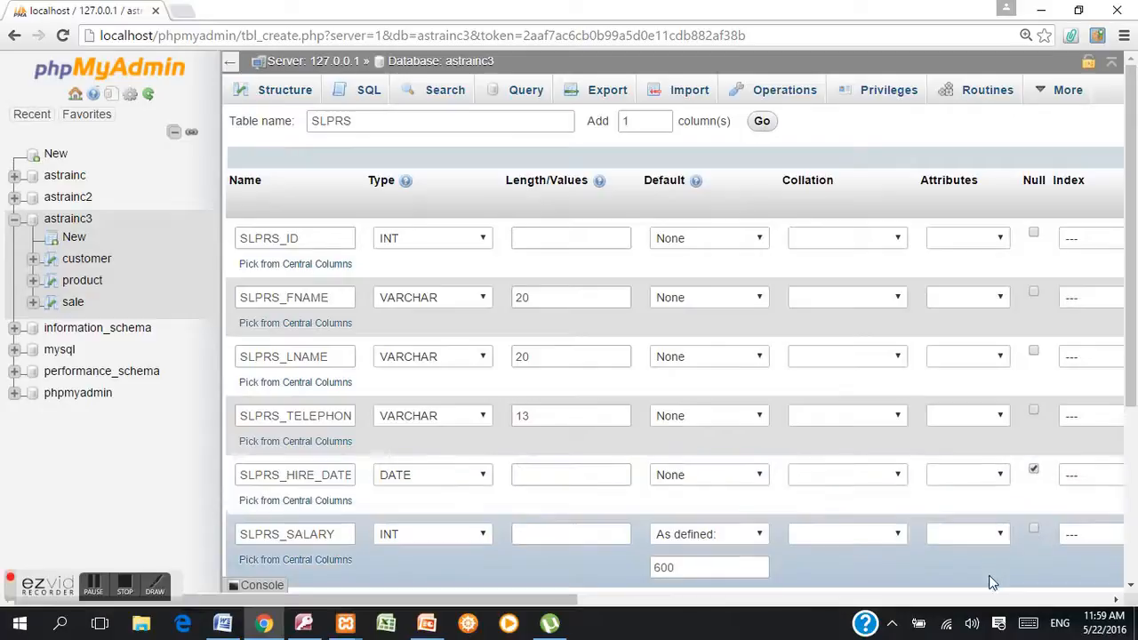
scroll(992, 573, "down", 3)
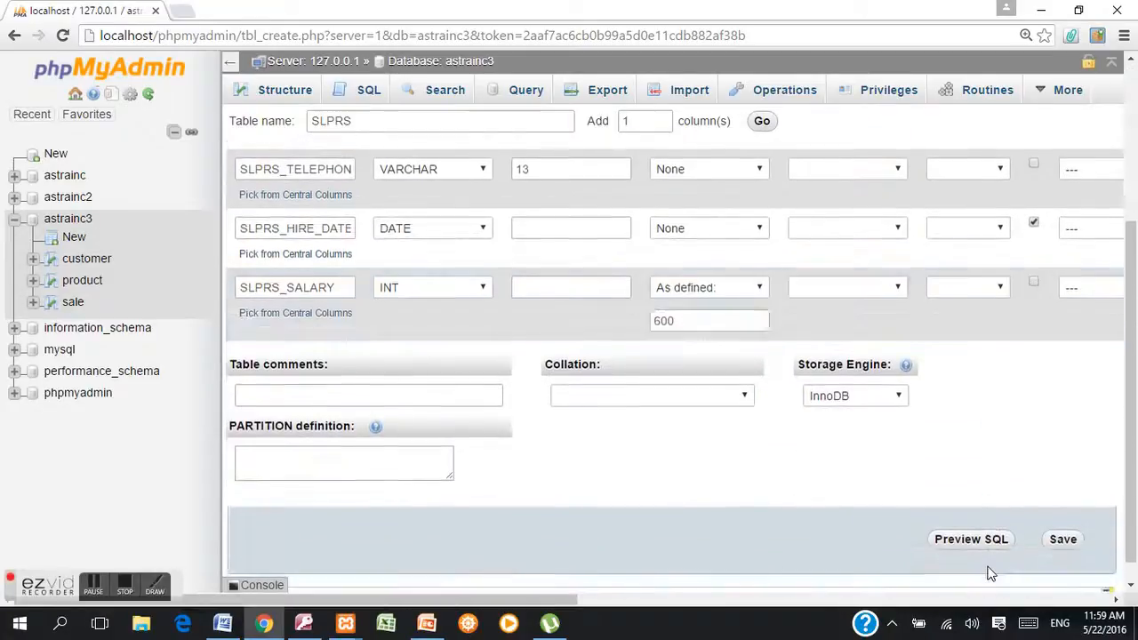
left_click(1060, 543)
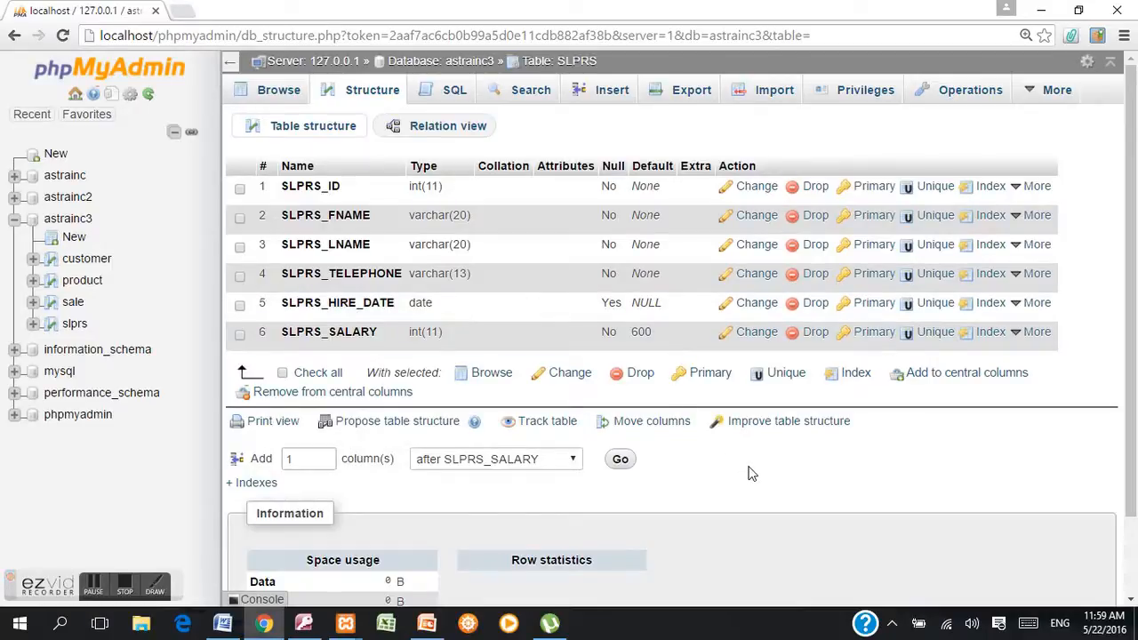
- Make SLPRS_ID the primary key of the SLPRS table
left_click(240, 192)
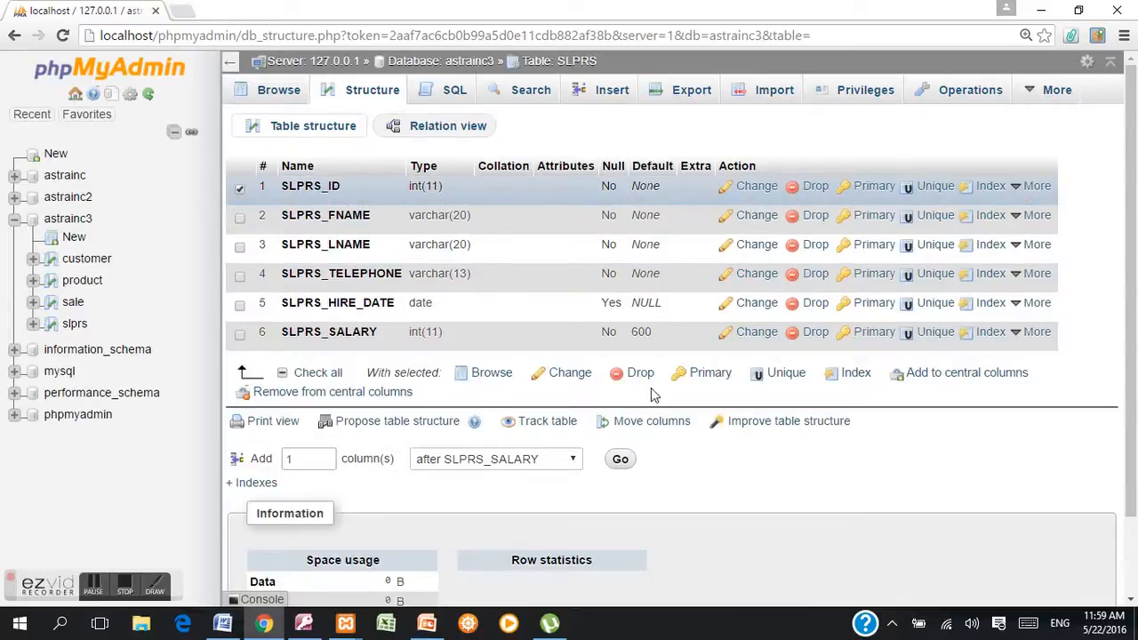
left_click(701, 377)
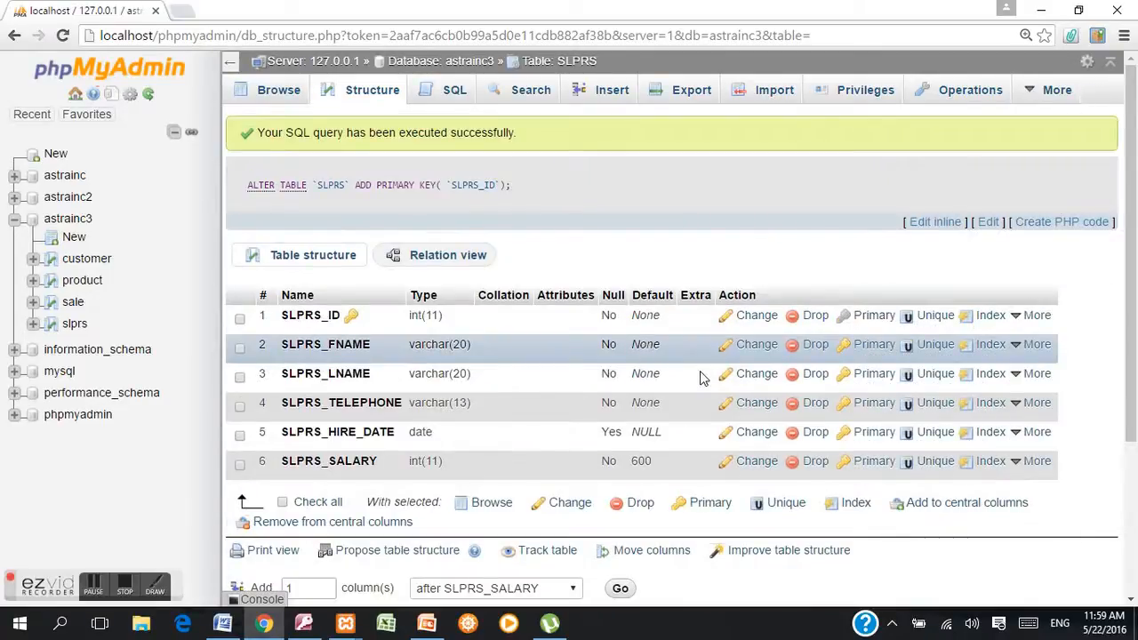
scroll(700, 374, "down", 3)
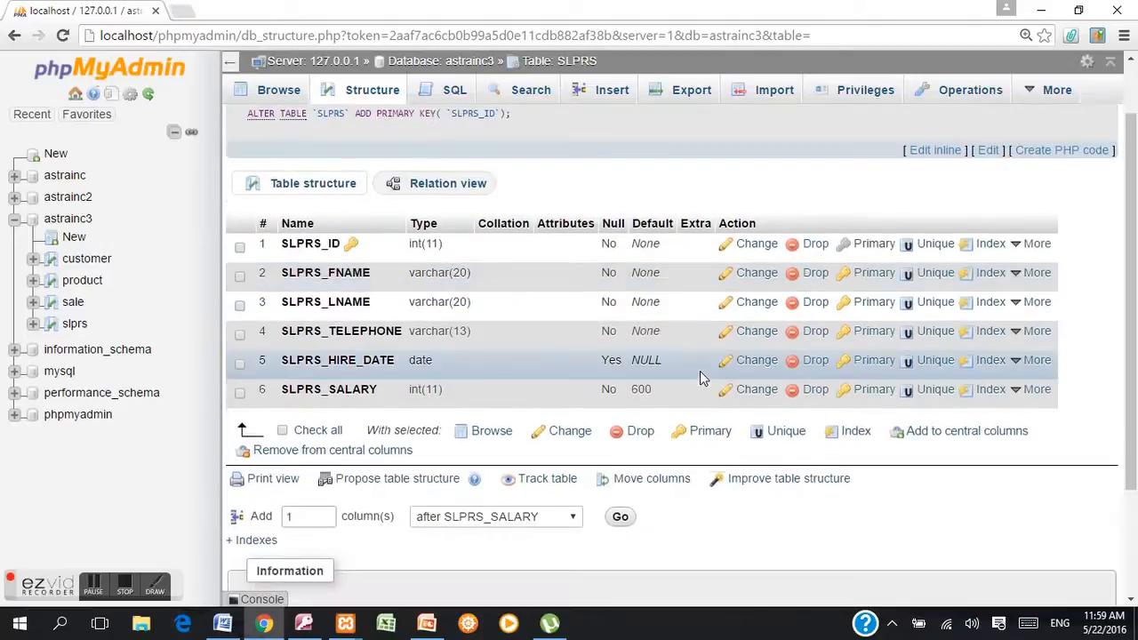
scroll(700, 374, "up", 1)
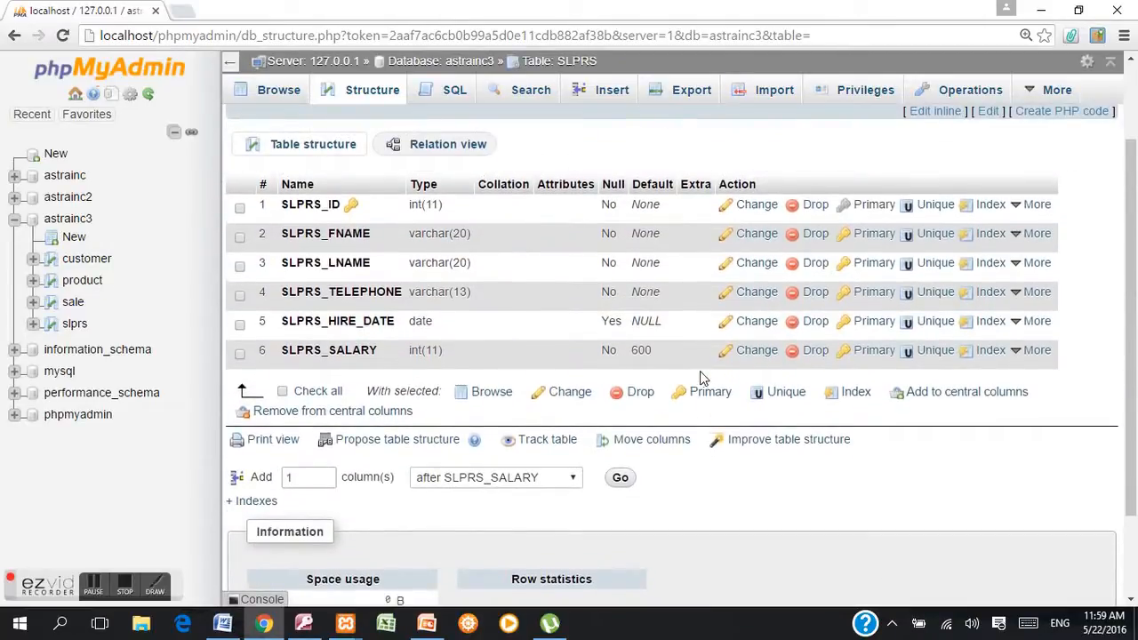
scroll(700, 371, "up", 2)
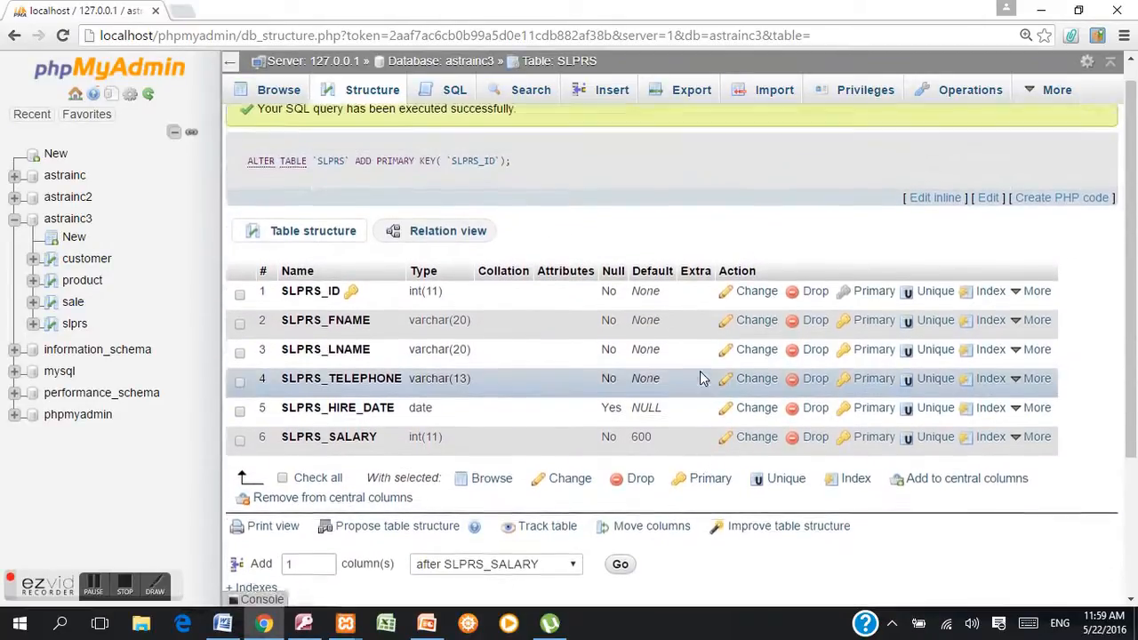
- Examine the column structures of the customer, product and sale tables in the astrainc3 database
left_click(88, 263)
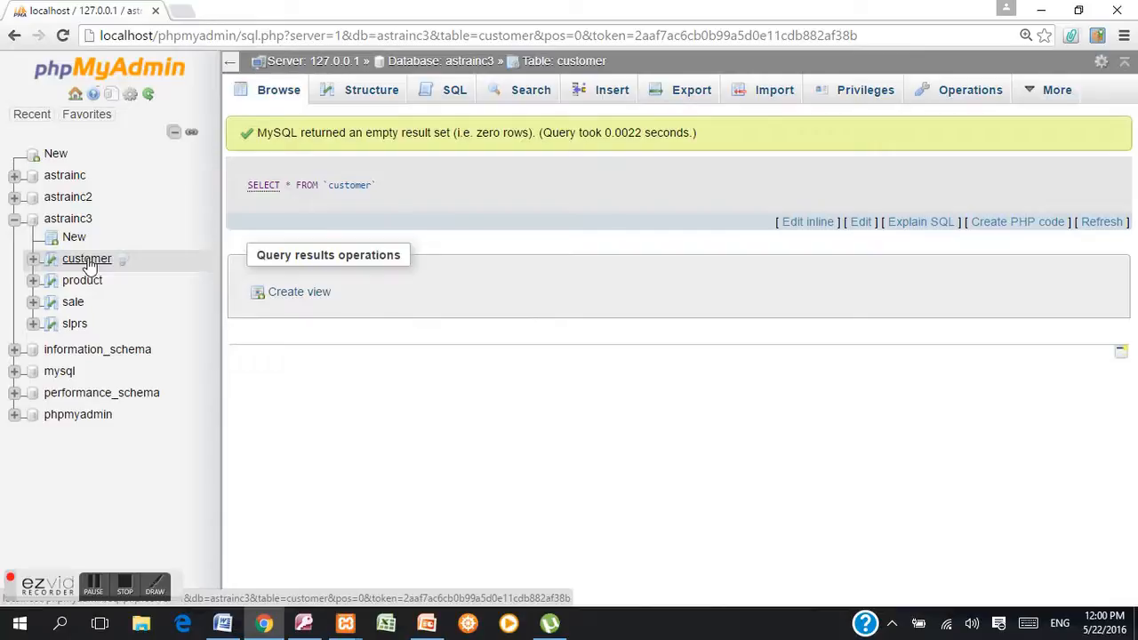
left_click(363, 92)
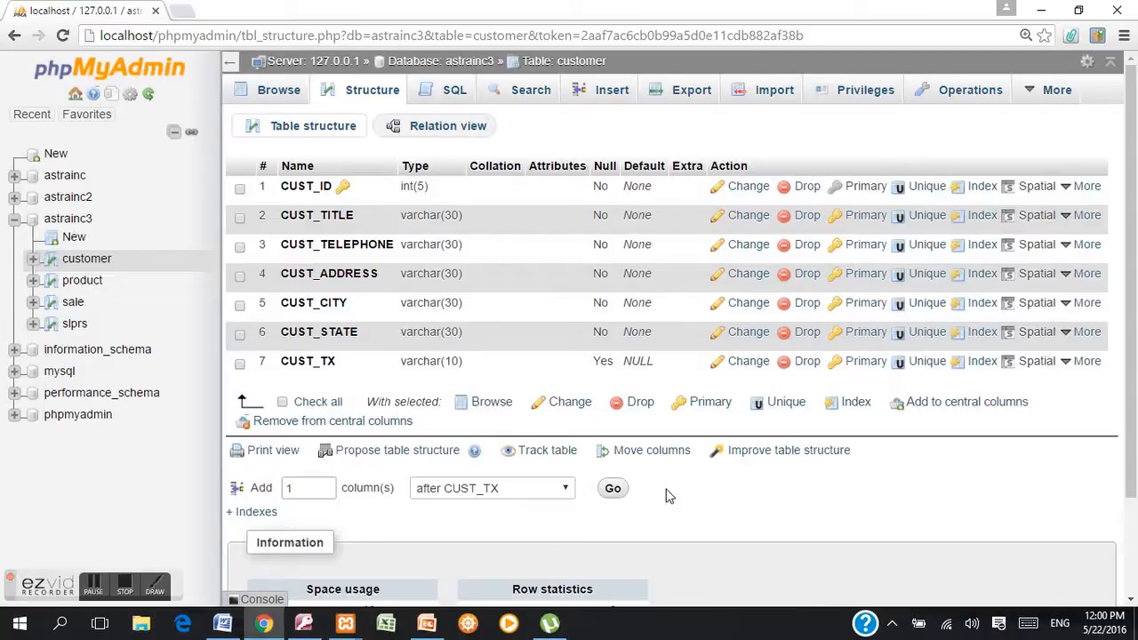
left_click(96, 290)
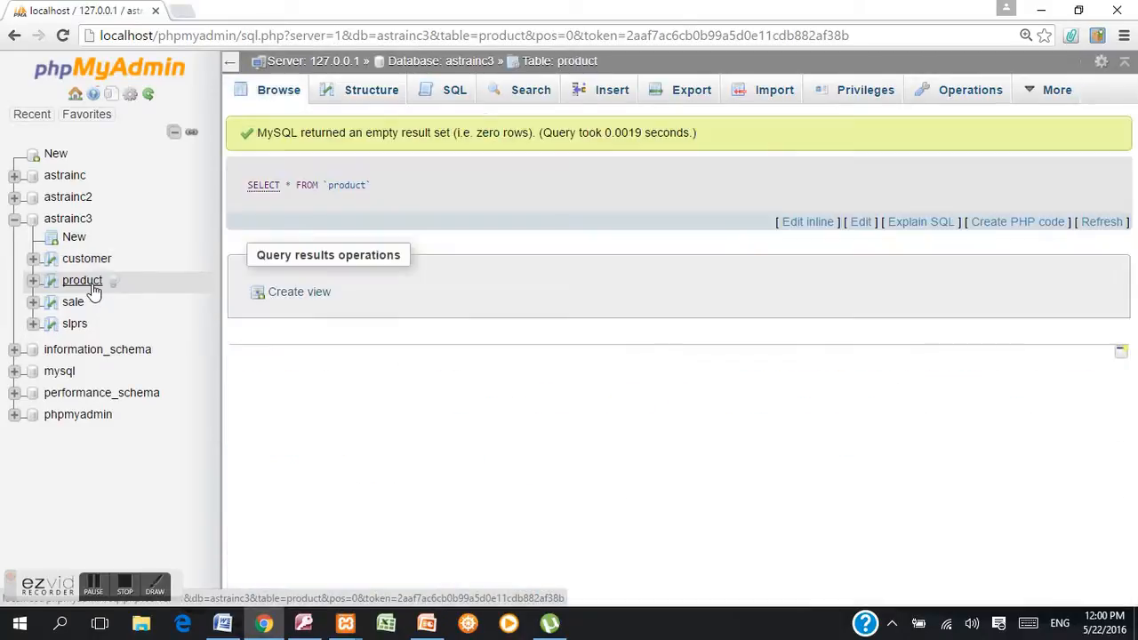
left_click(354, 95)
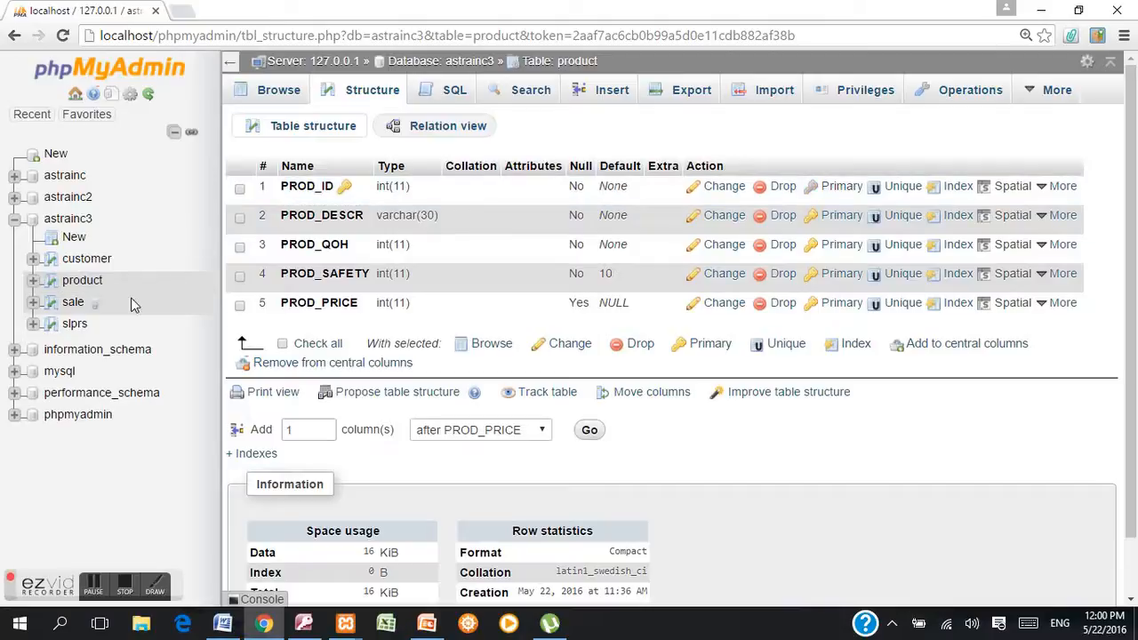
left_click(73, 303)
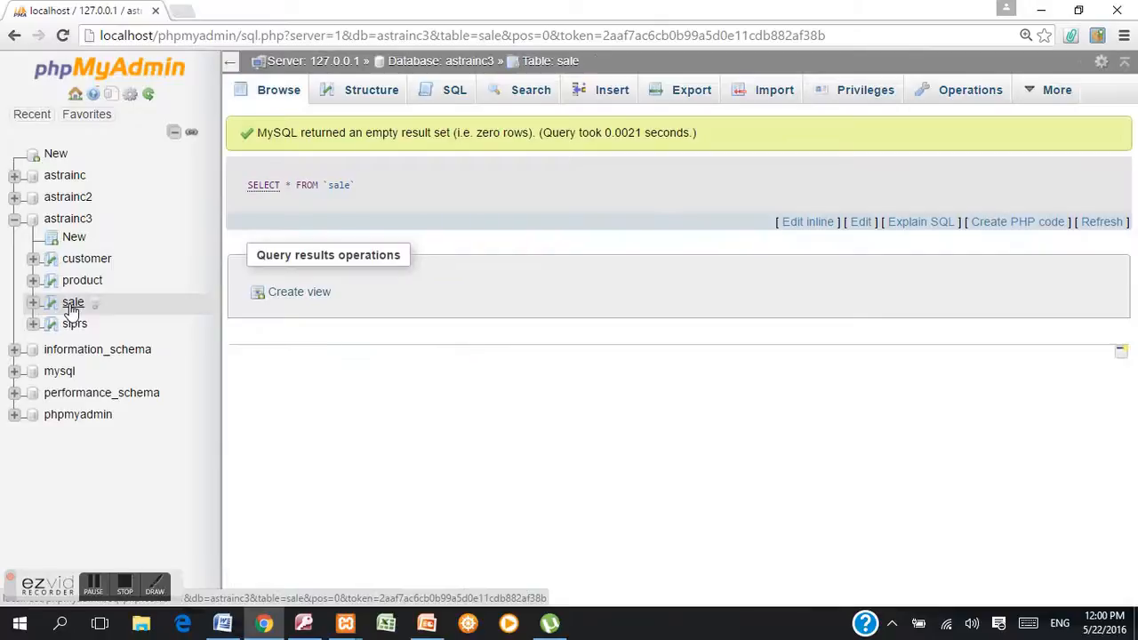
left_click(382, 100)
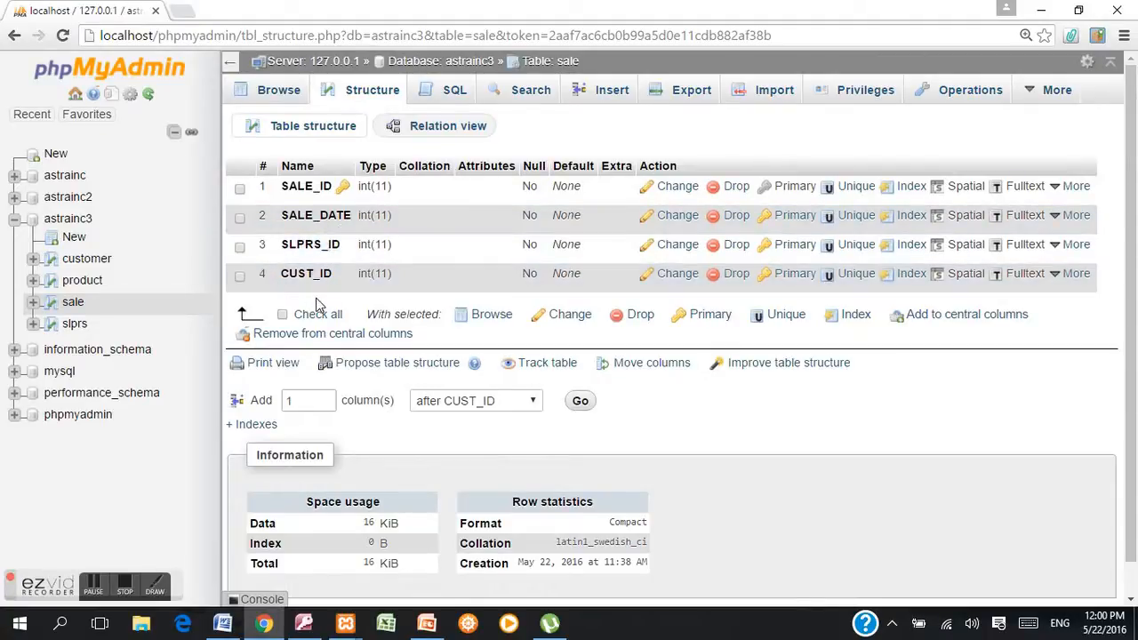
- Set an internal relation from the sale table's SLPRS_ID column to SLPRS_ID in the astrainc3 slprs table
left_click(436, 133)
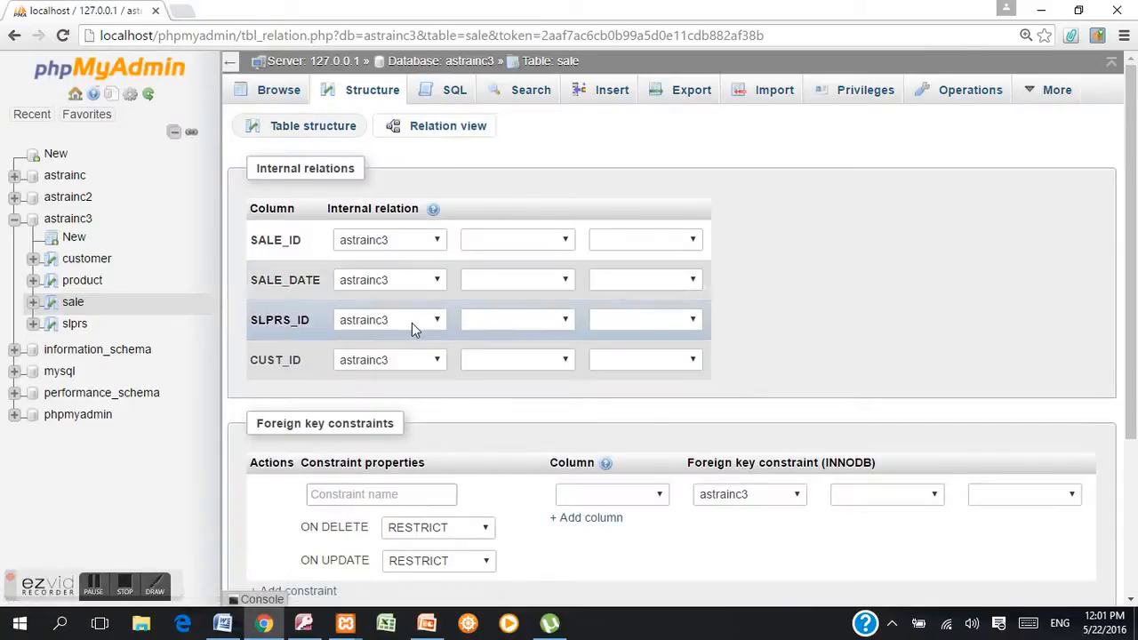
left_click(567, 322)
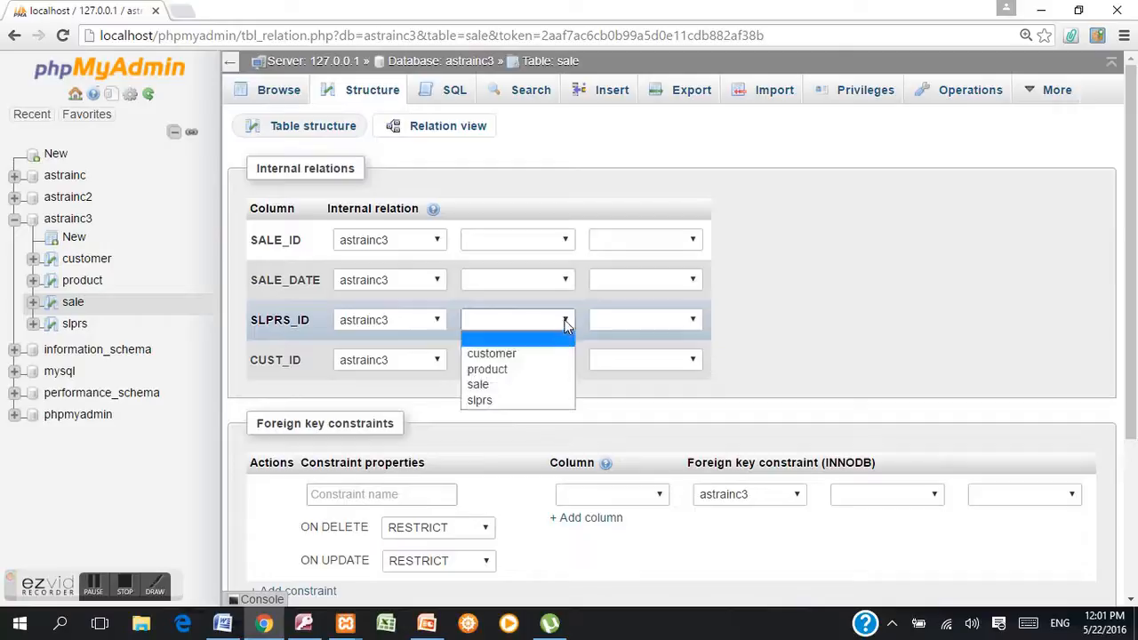
left_click(549, 401)
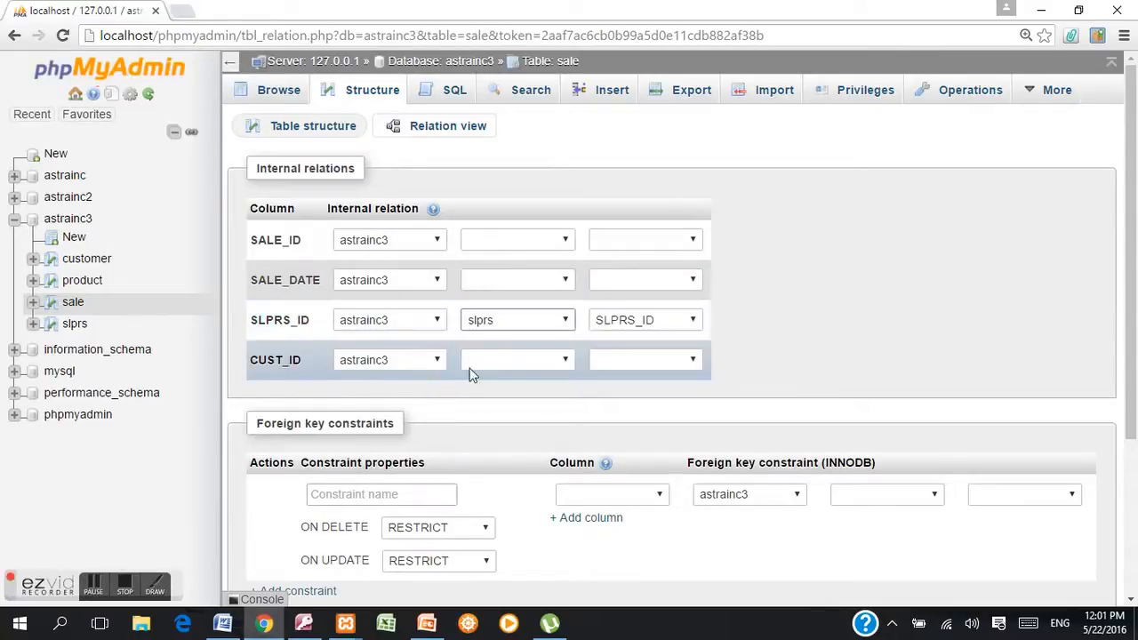
- Relate the sale table's CUST_ID column to CUST_ID in the customer table and save the internal relations
left_click(565, 362)
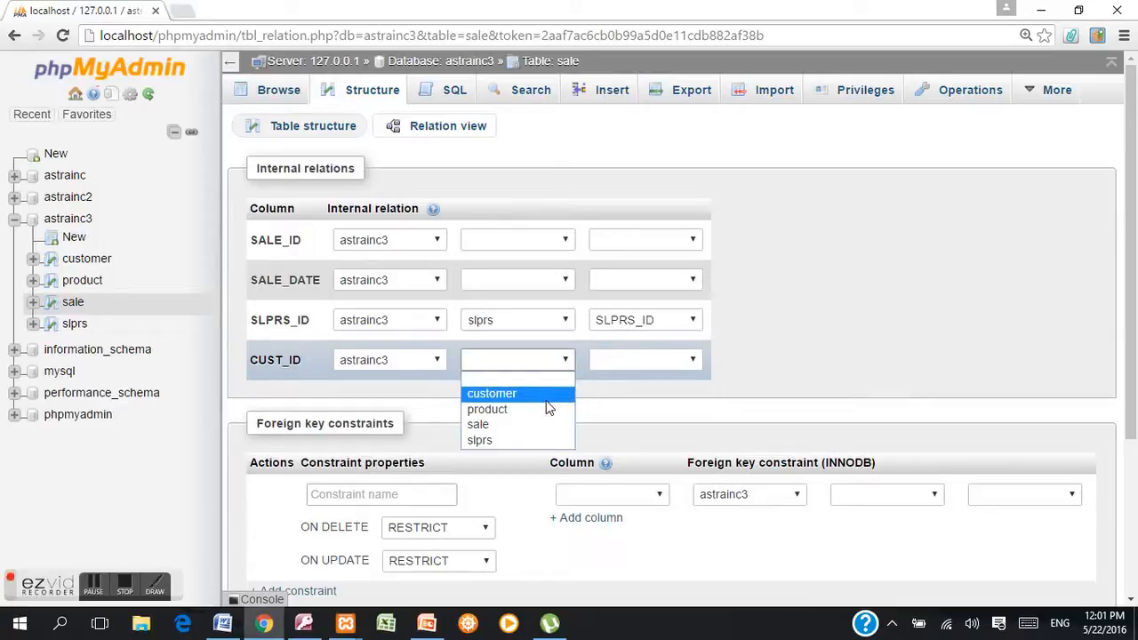
left_click(546, 400)
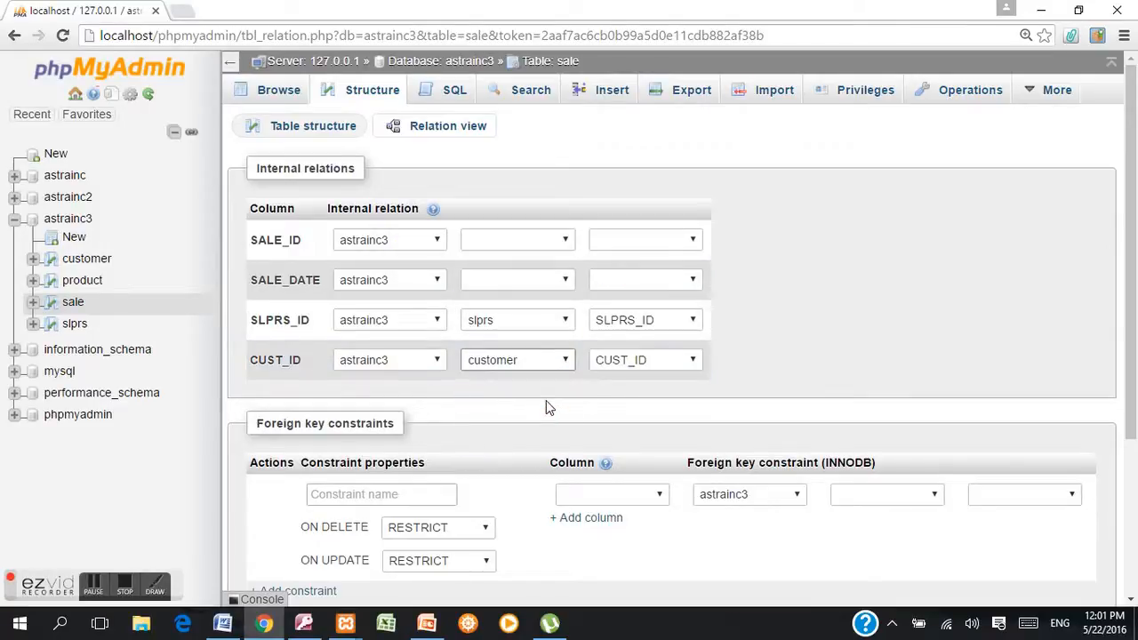
scroll(546, 401, "down", 3)
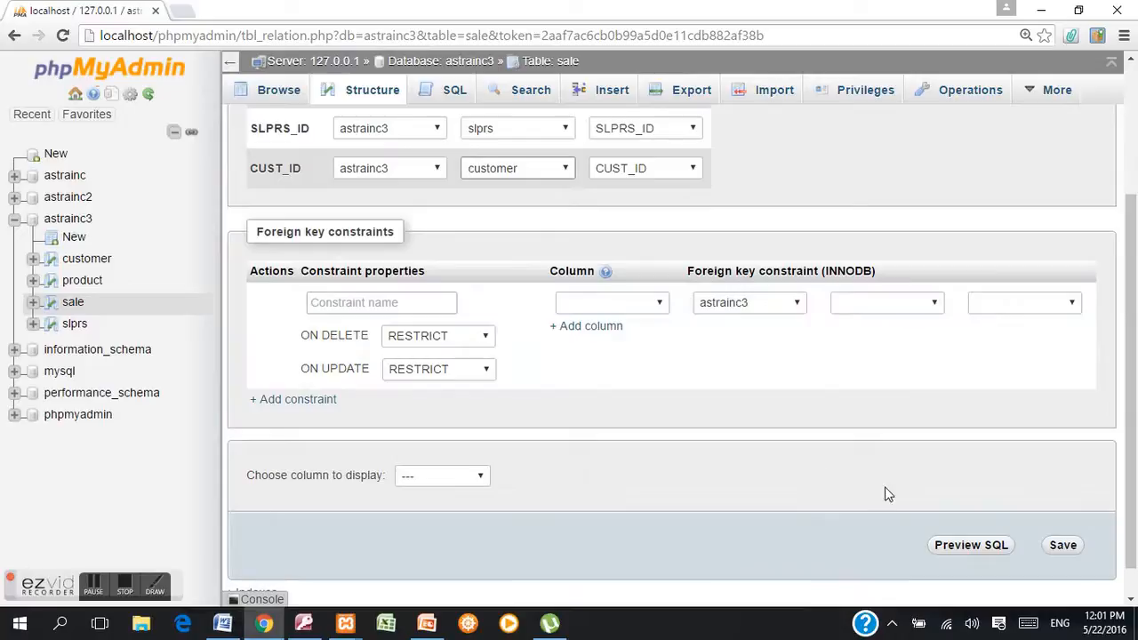
left_click(1064, 546)
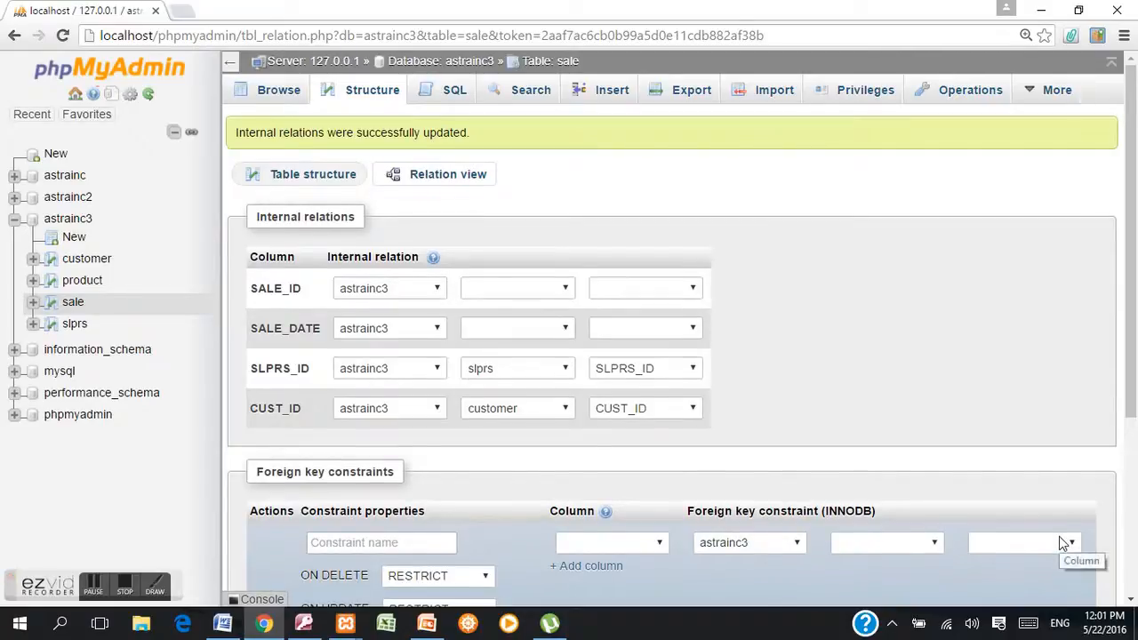
scroll(1059, 536, "down", 2)
scroll(1059, 536, "down", 2)
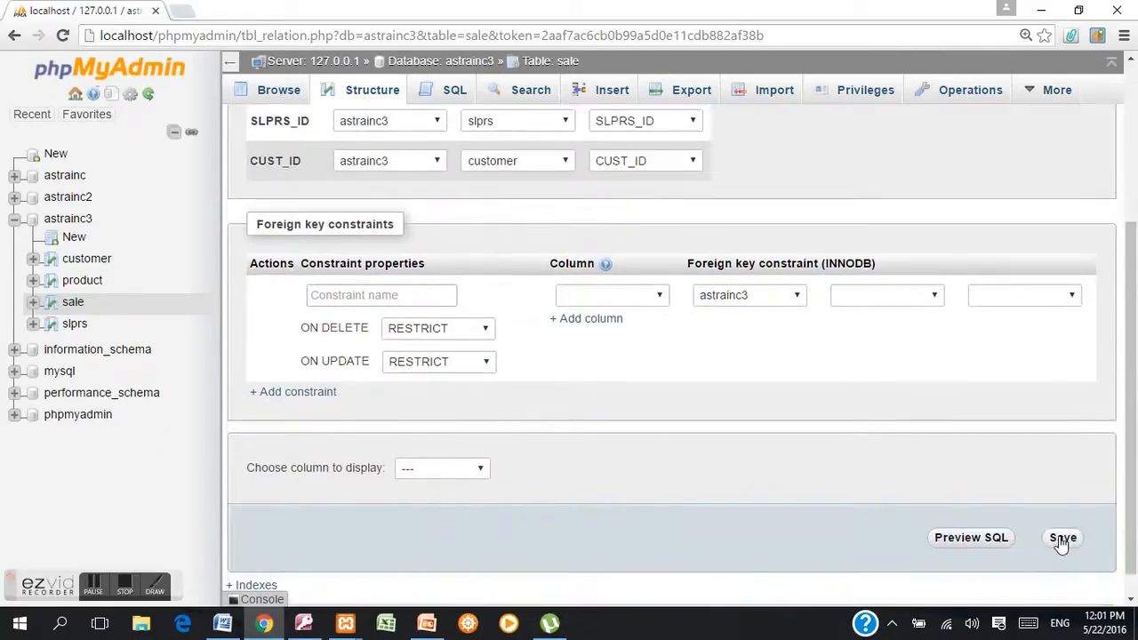
left_click(1061, 540)
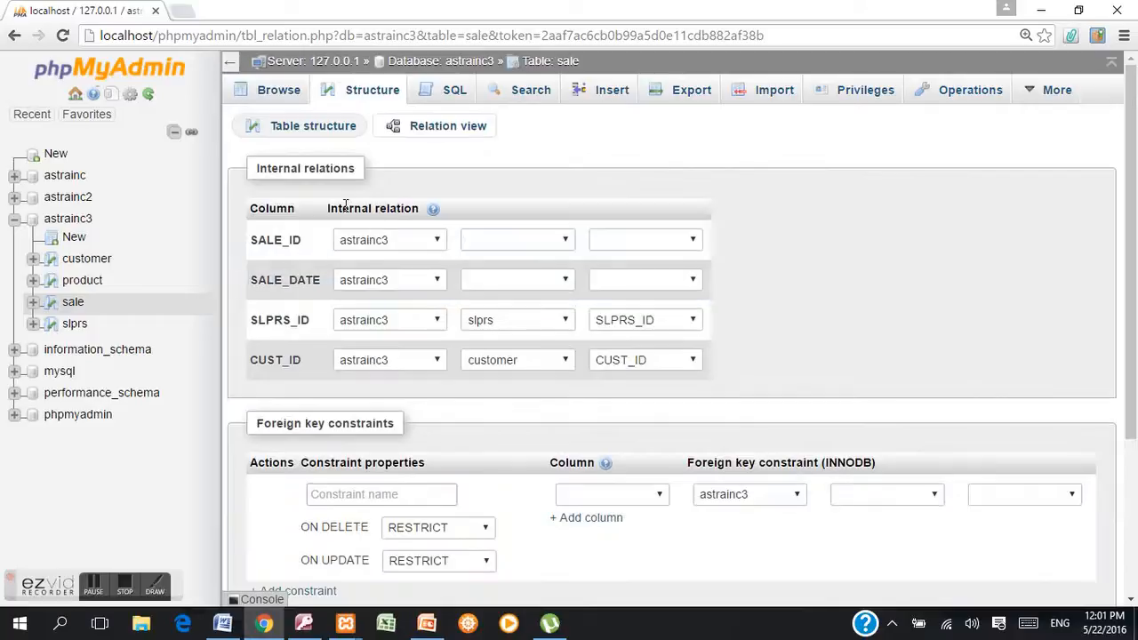
left_click(310, 132)
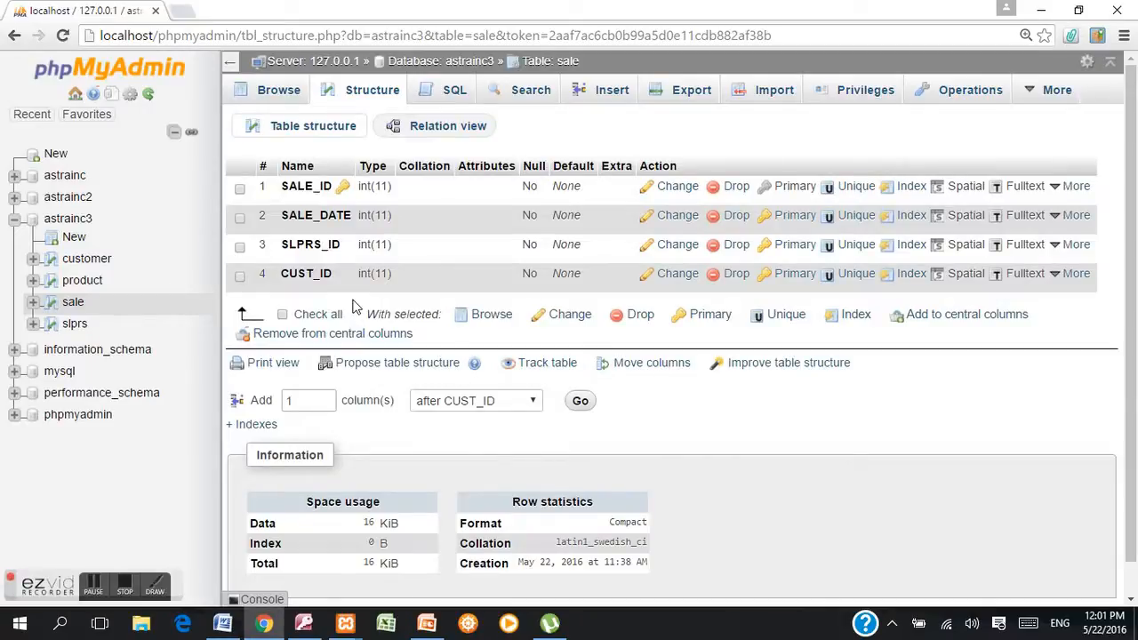
left_click(412, 133)
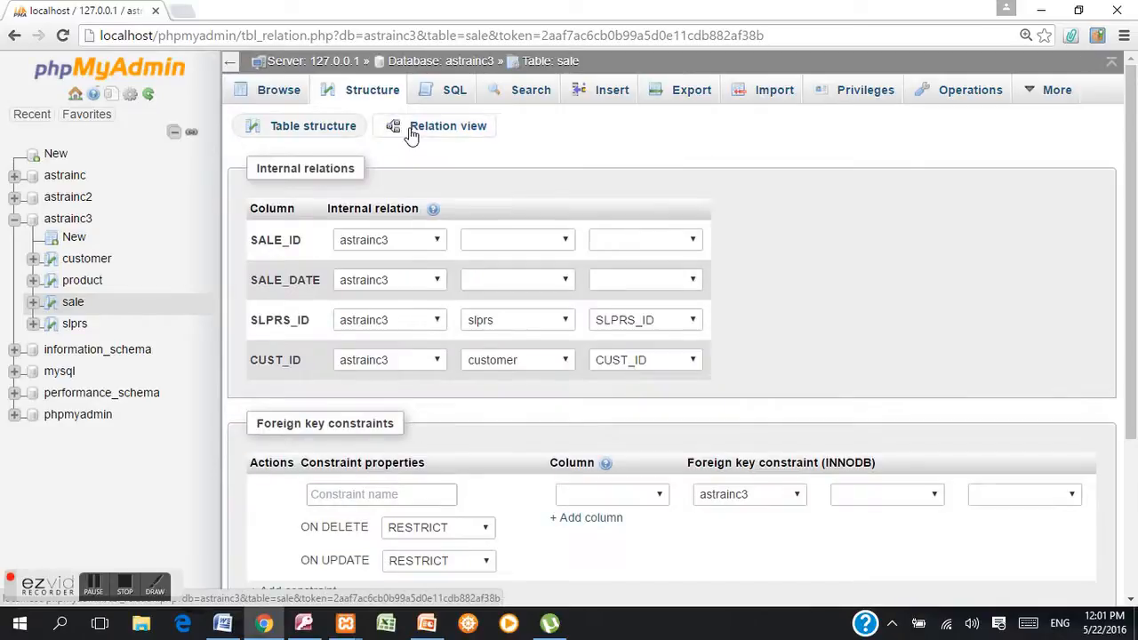
left_click(299, 129)
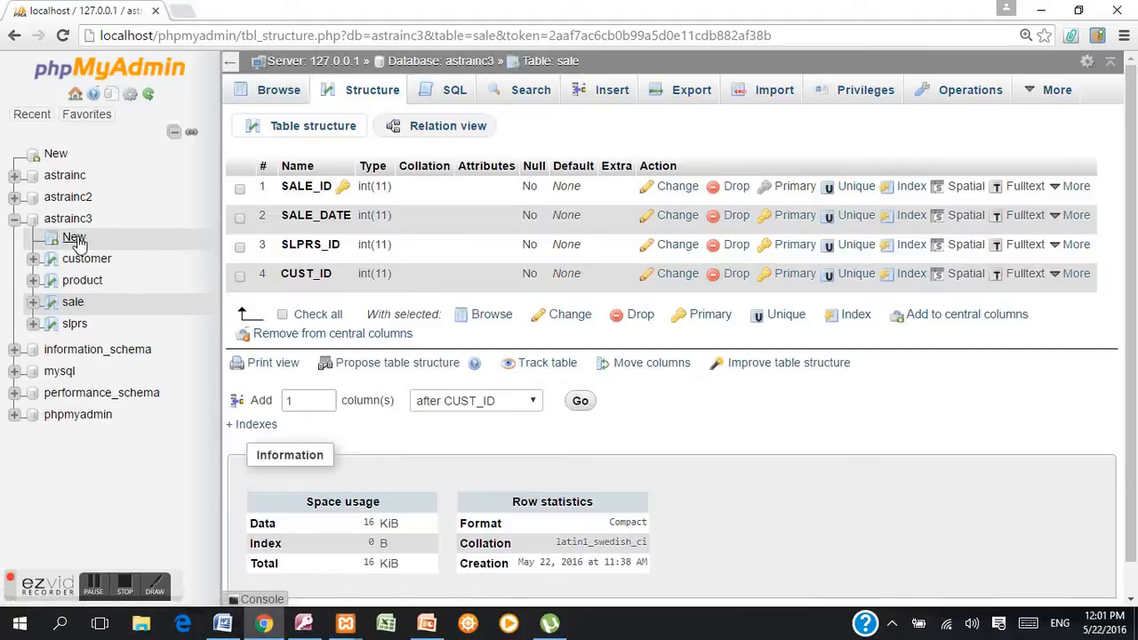
- Start a new table in the astrainc3 database and name it SALE_ITEM
left_click(75, 240)
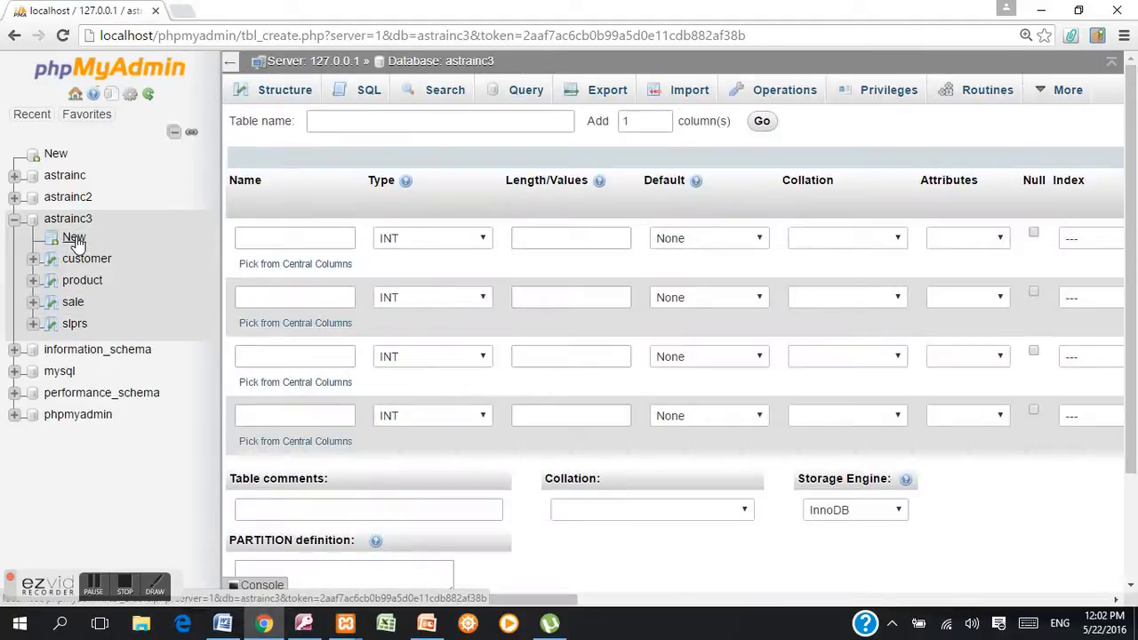
left_click(337, 124)
type("SLA")
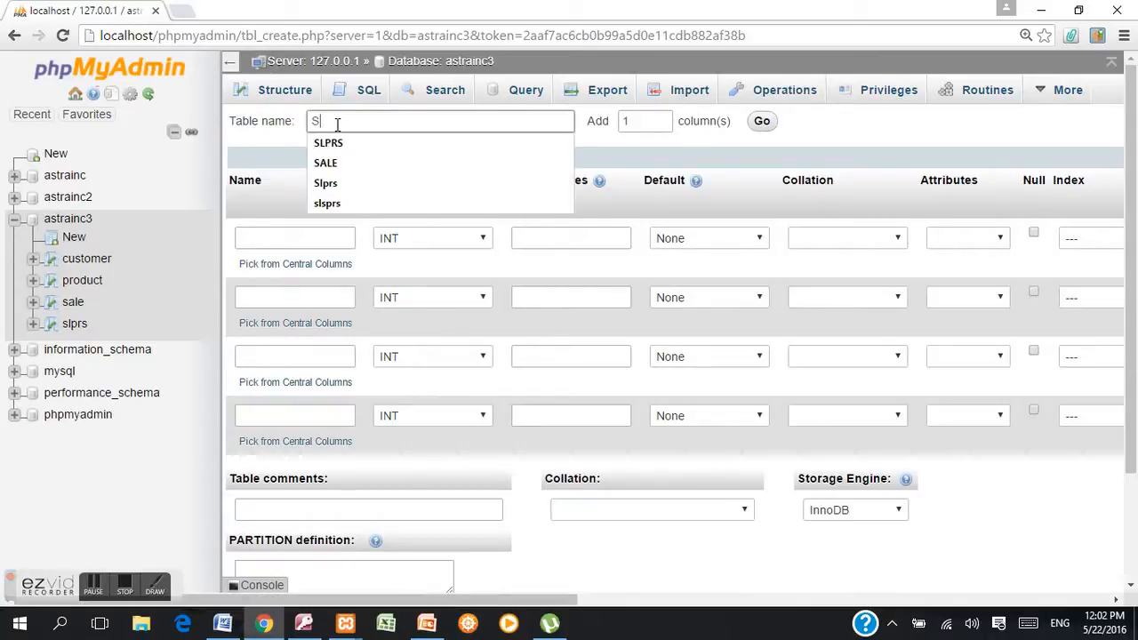
key("BackSpace")
key("BackSpace")
type("ALE-")
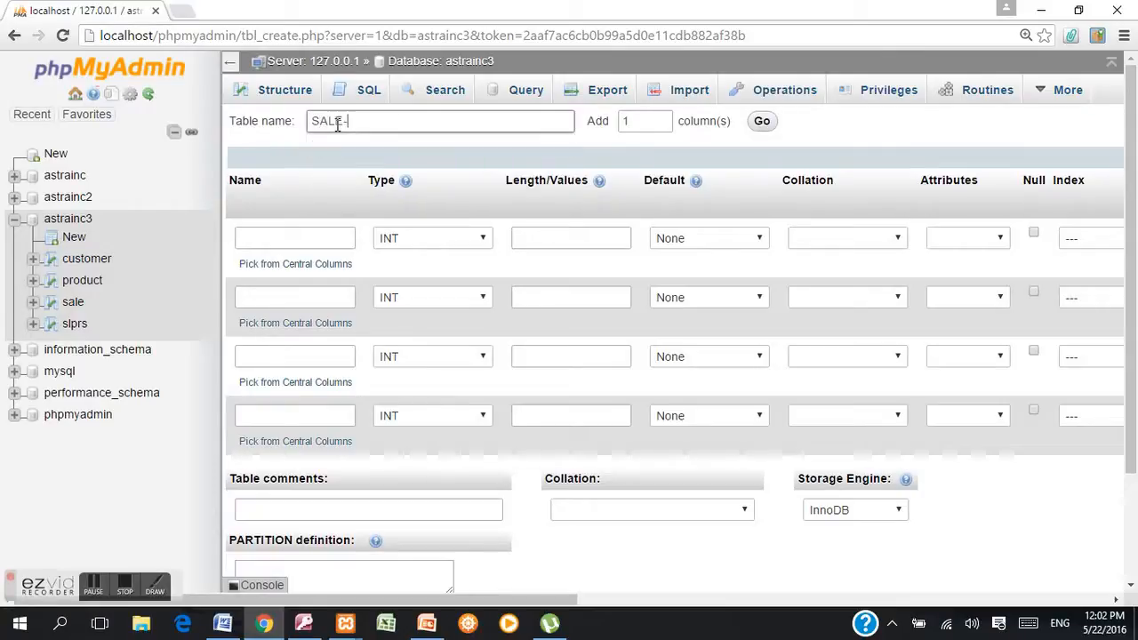
key("BackSpace")
type("_ITE")
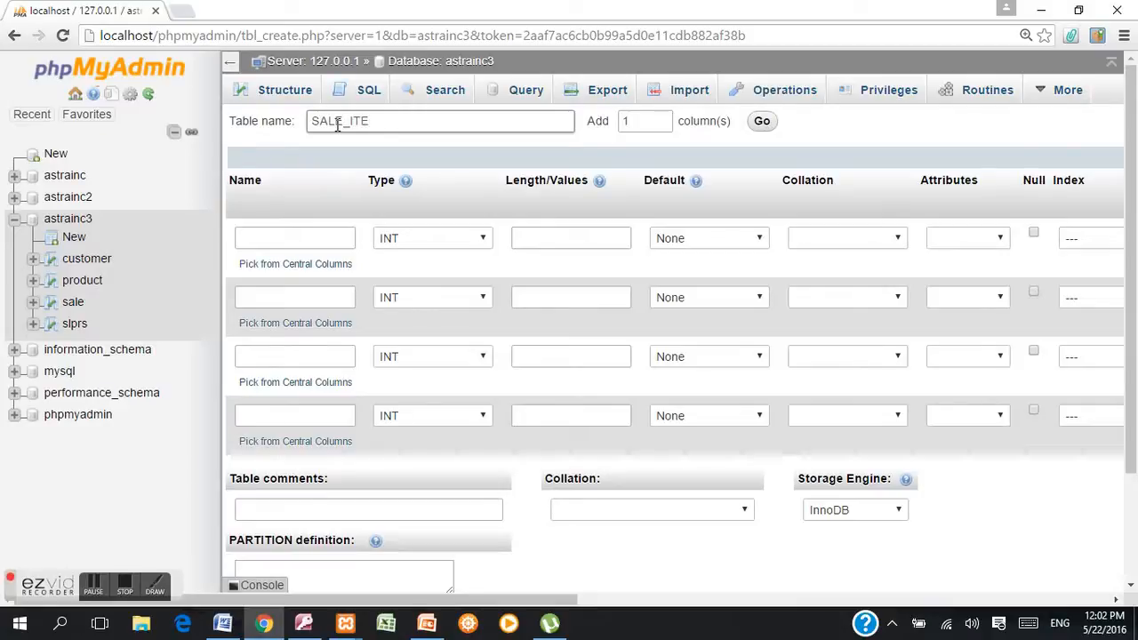
type("M")
- Define the INT columns SALE_ID, PROD_ID and SLITEM_UNITS and save the SALE_ITEM table
left_click(265, 235)
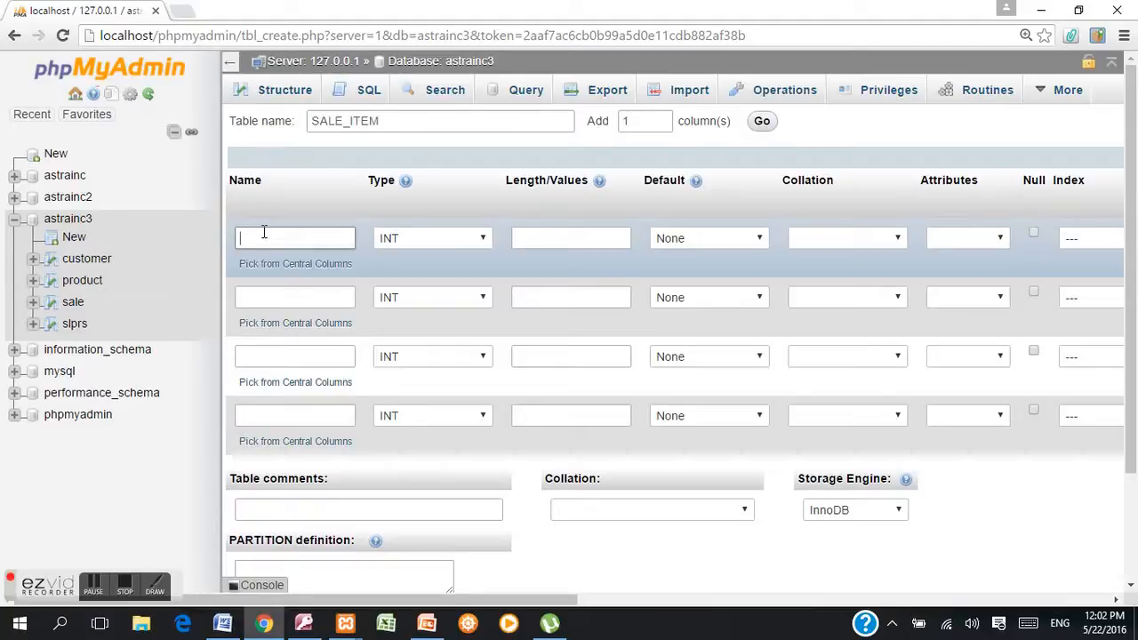
type("SALE")
type("_ID")
left_click(254, 290)
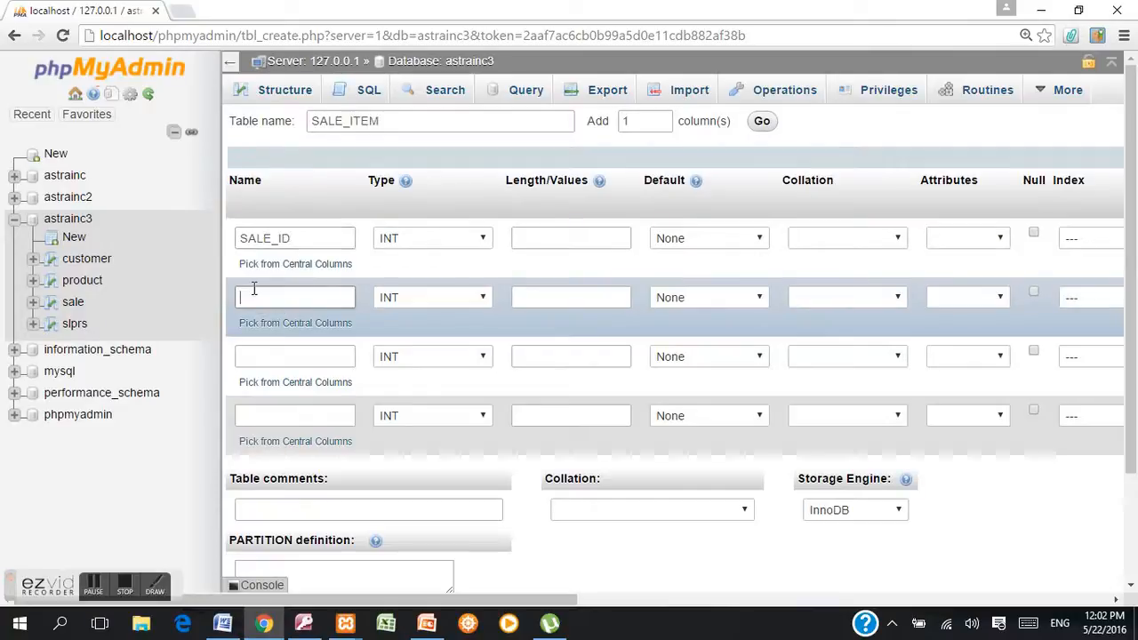
type("PROD_ID")
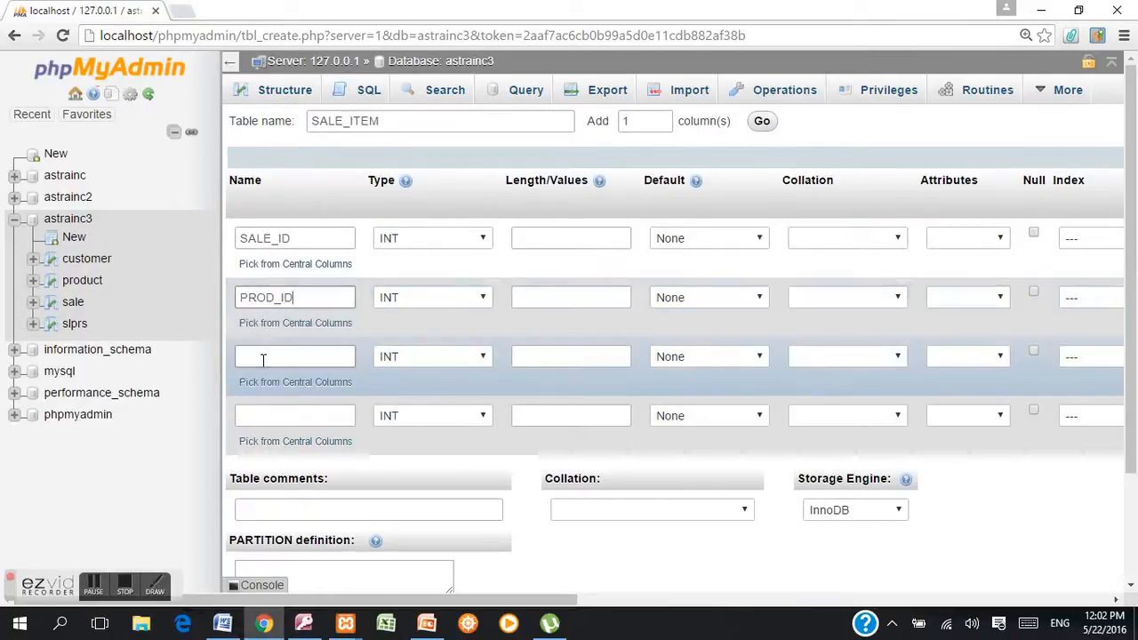
left_click(263, 359)
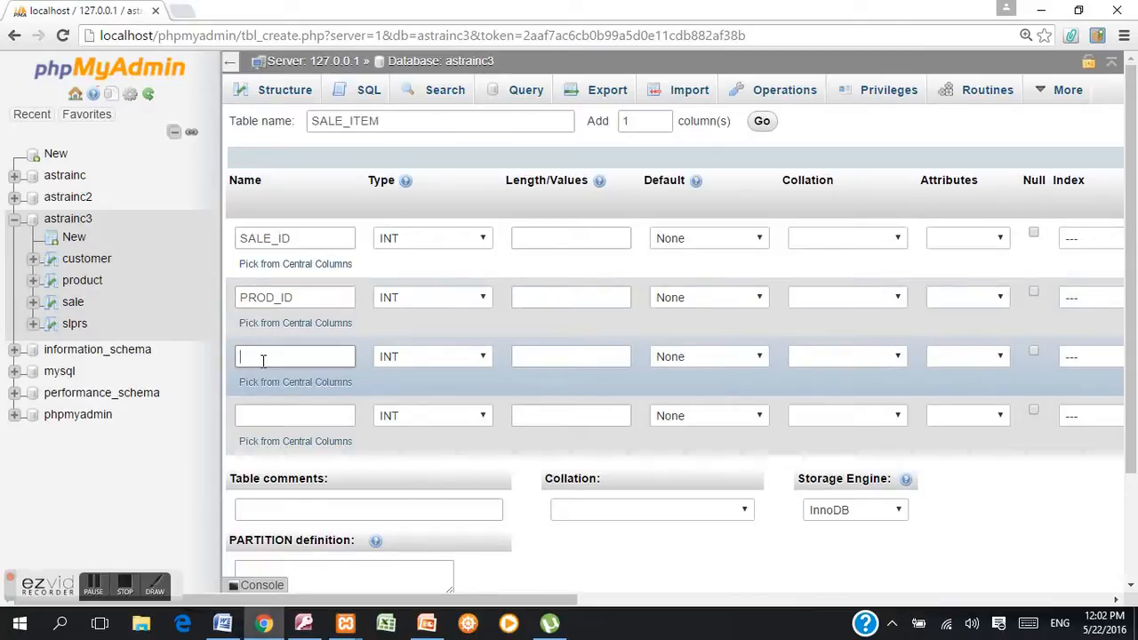
type("SLITEM")
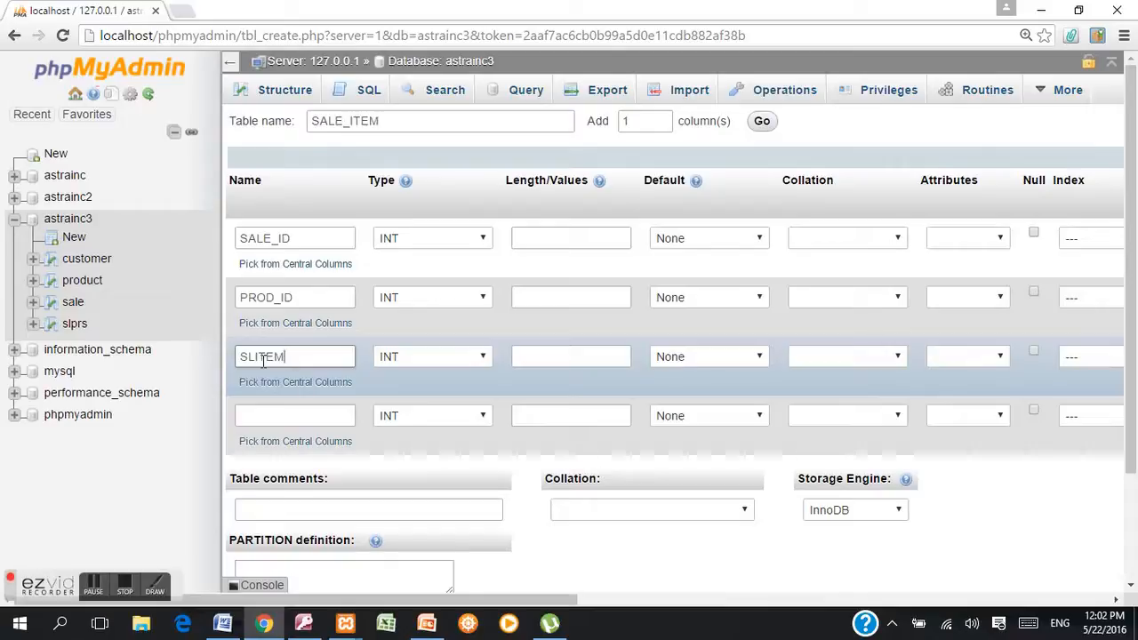
type("_UNITS")
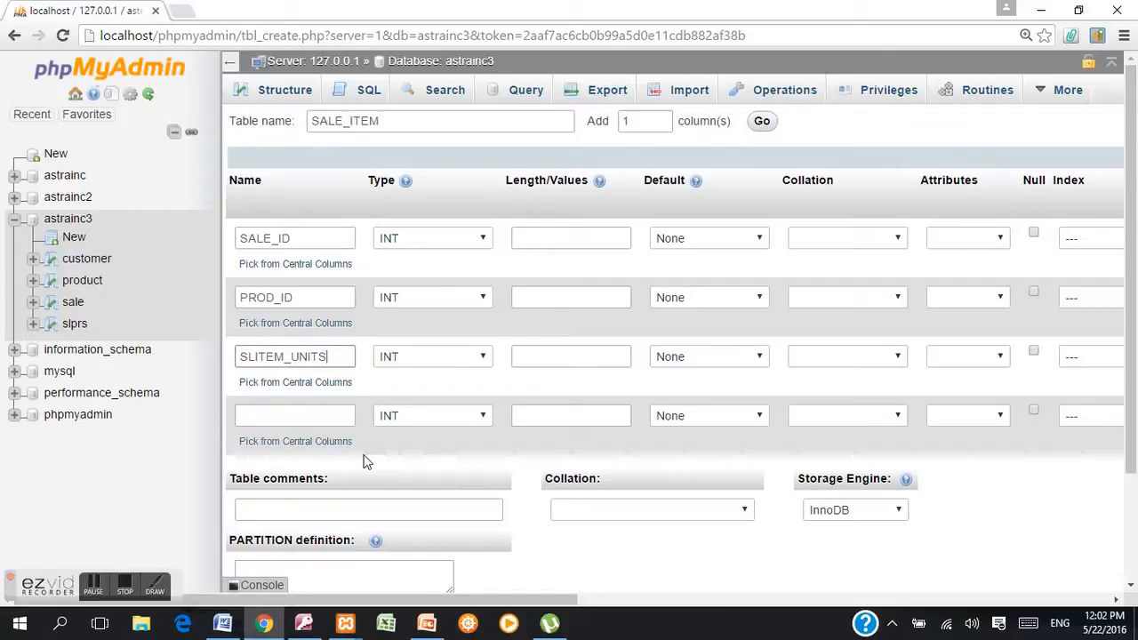
scroll(705, 552, "down", 1)
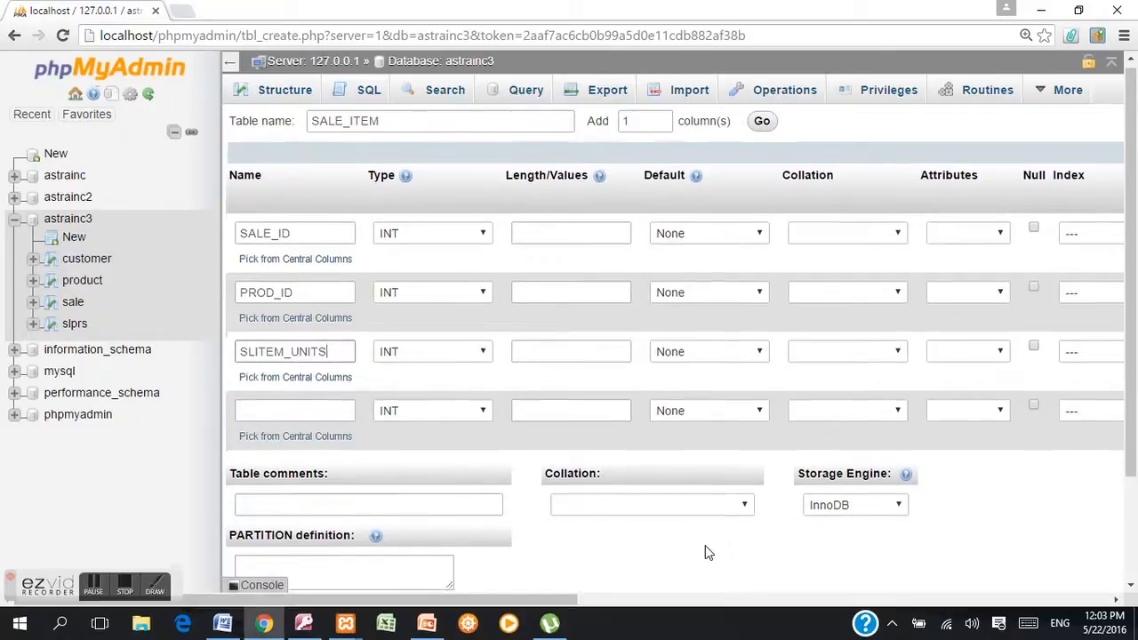
scroll(706, 551, "down", 2)
left_click(1060, 538)
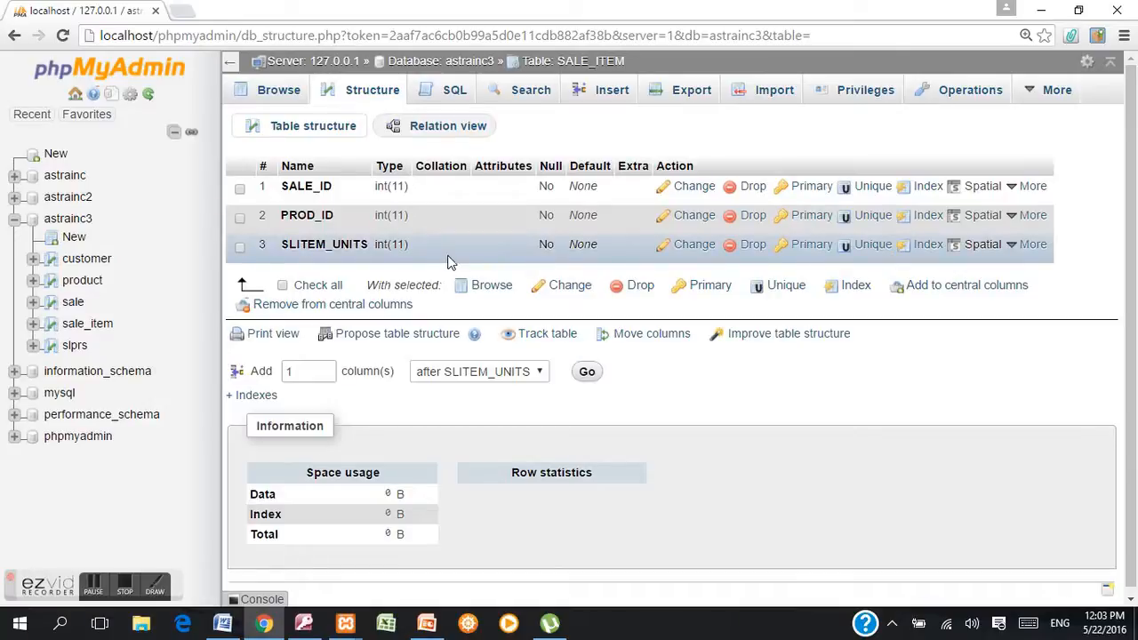
- Make SALE_ID and PROD_ID together the composite primary key of the SALE_ITEM table
left_click(240, 190)
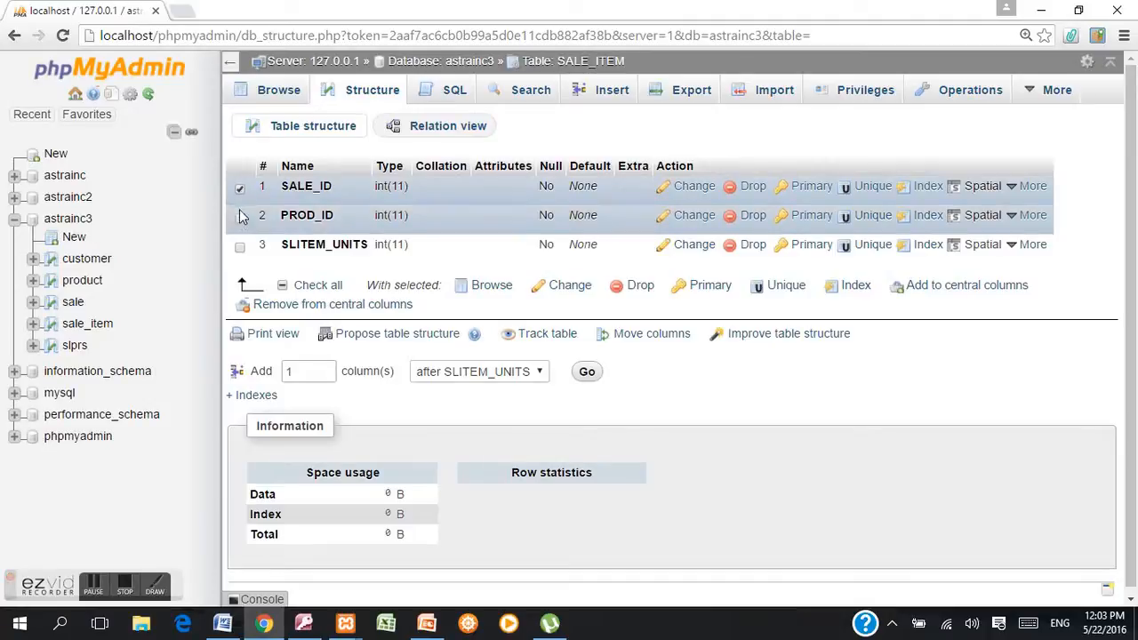
left_click(240, 218)
left_click(710, 285)
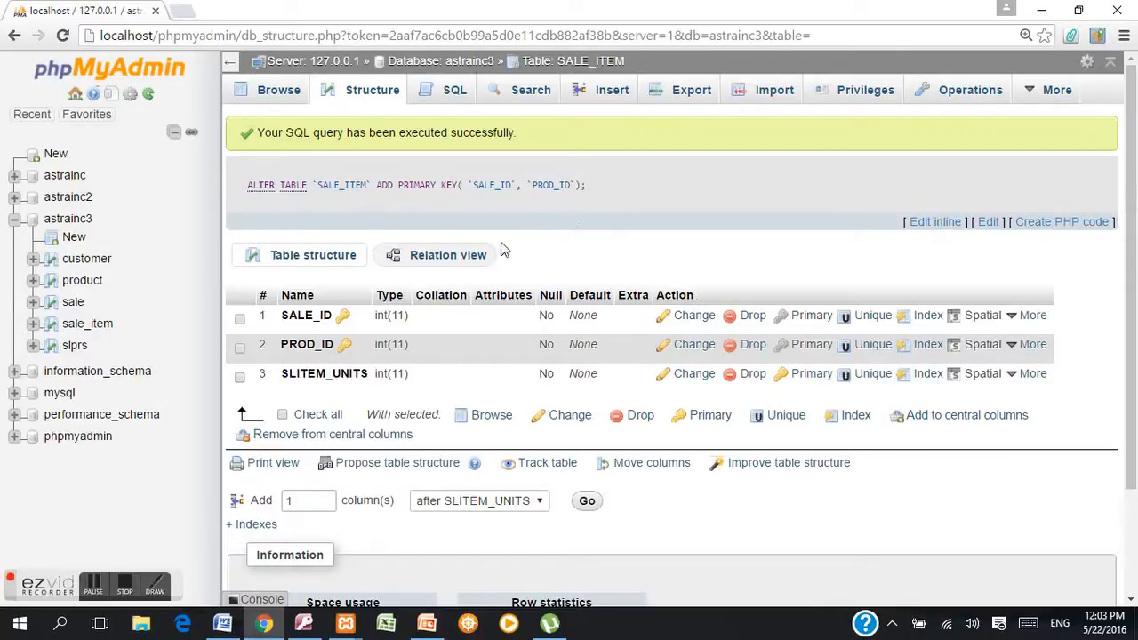
- Relate SALE_ITEM's SALE_ID to SALE_ID in sale and its PROD_ID to PROD_ID in product, and save the internal relations
left_click(453, 255)
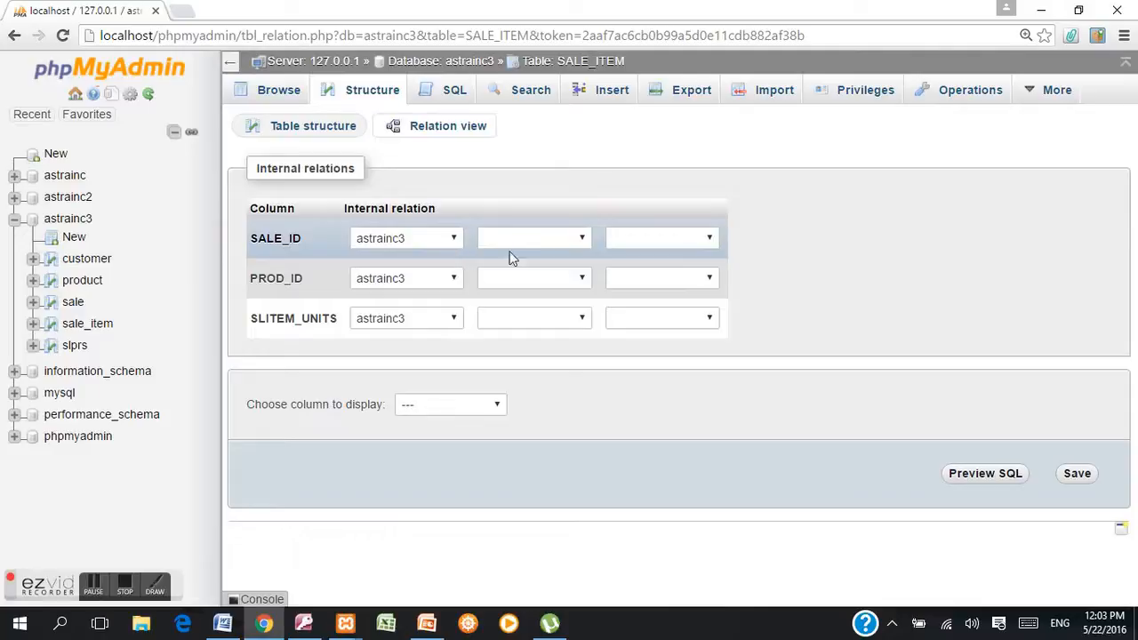
left_click(583, 245)
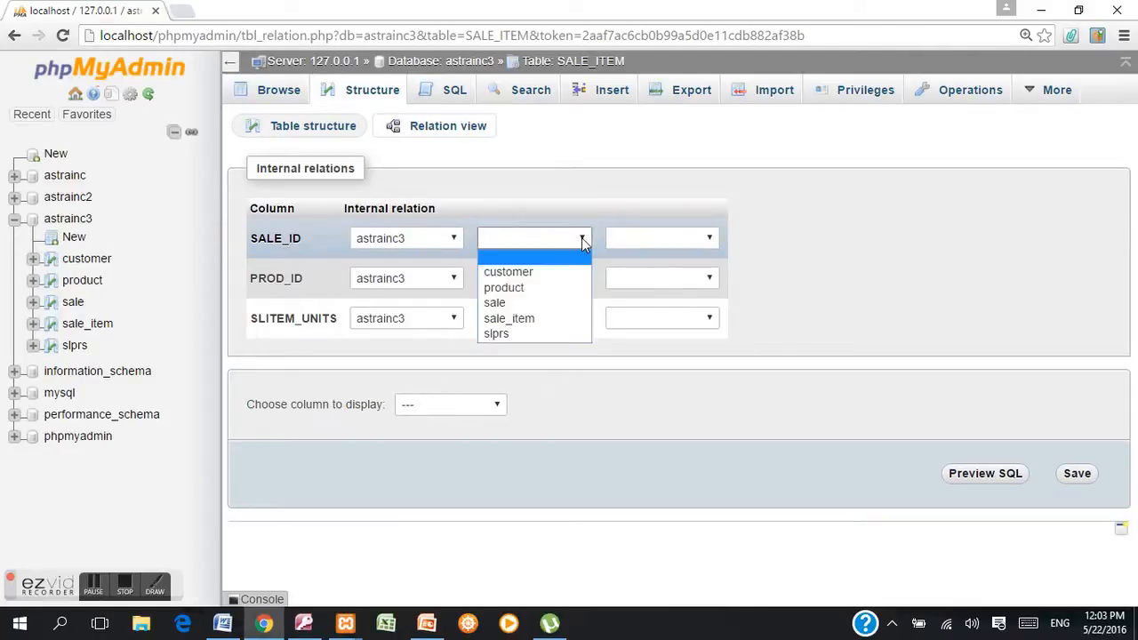
left_click(569, 307)
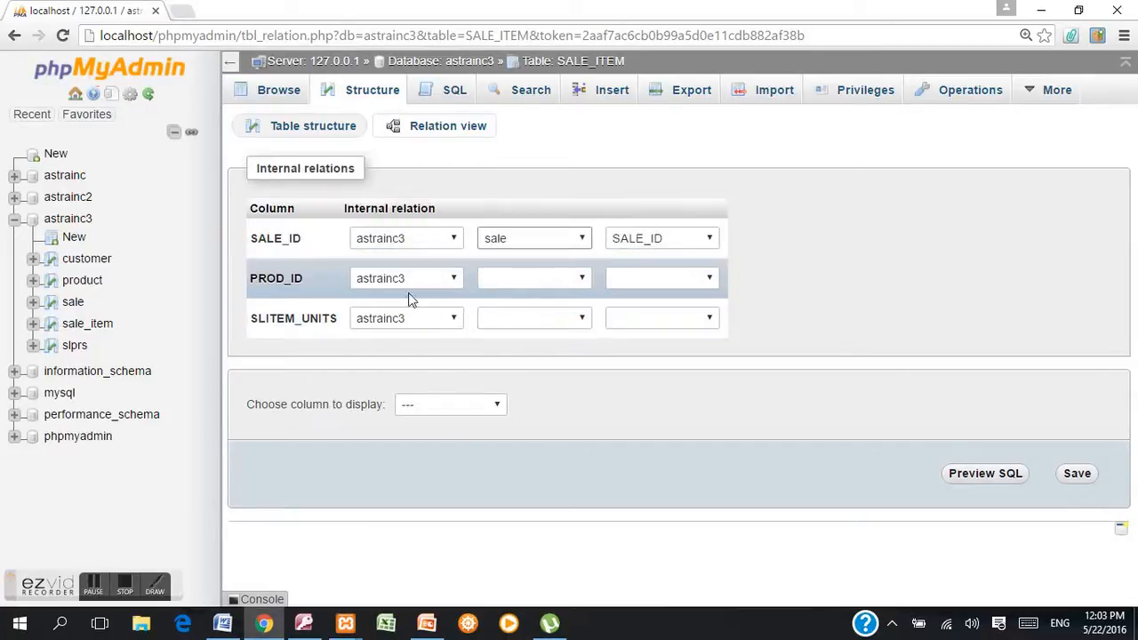
left_click(580, 279)
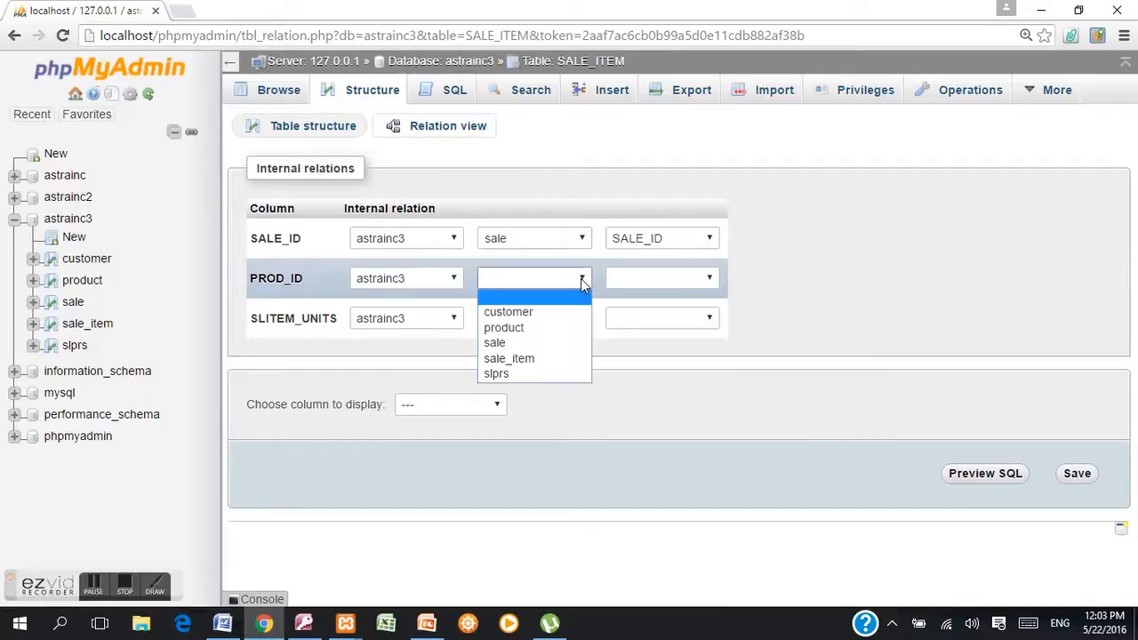
left_click(566, 329)
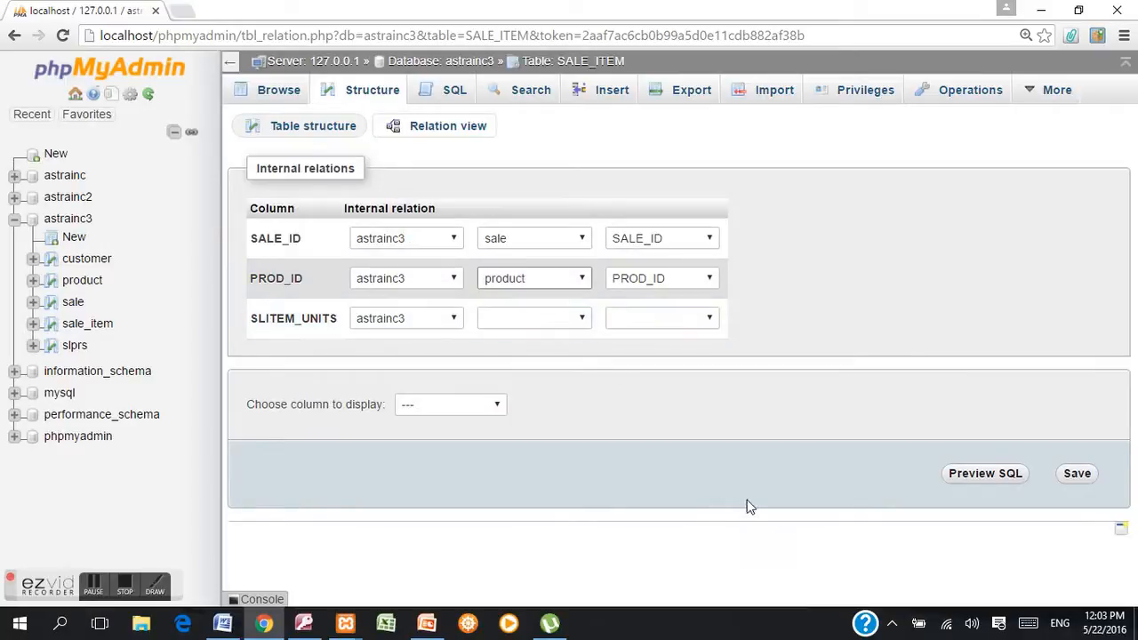
left_click(1078, 474)
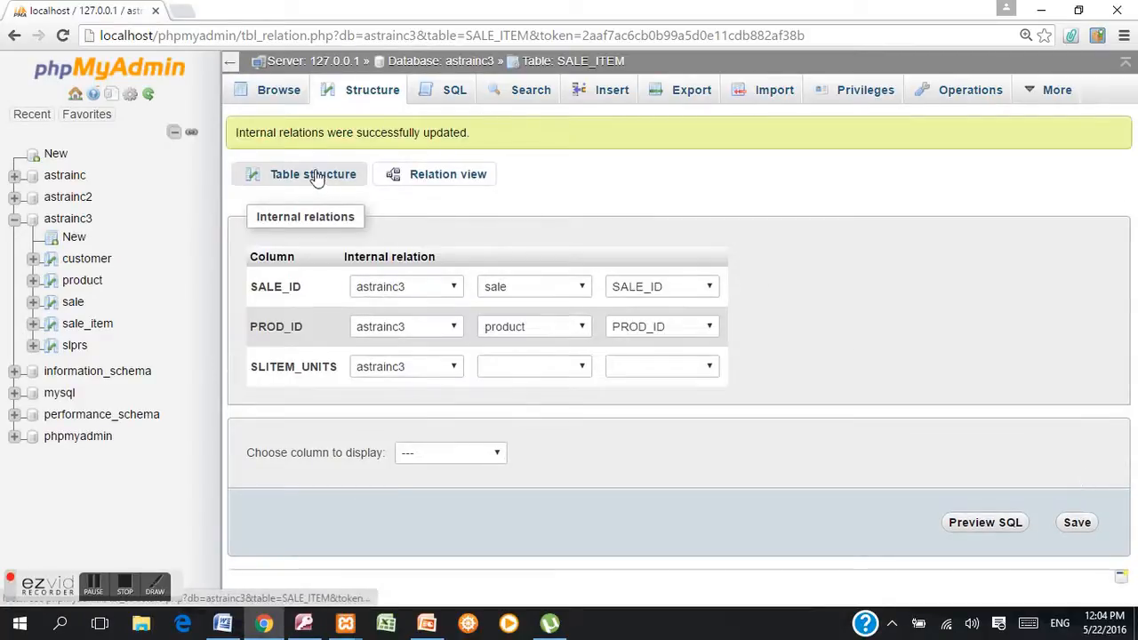
left_click(316, 176)
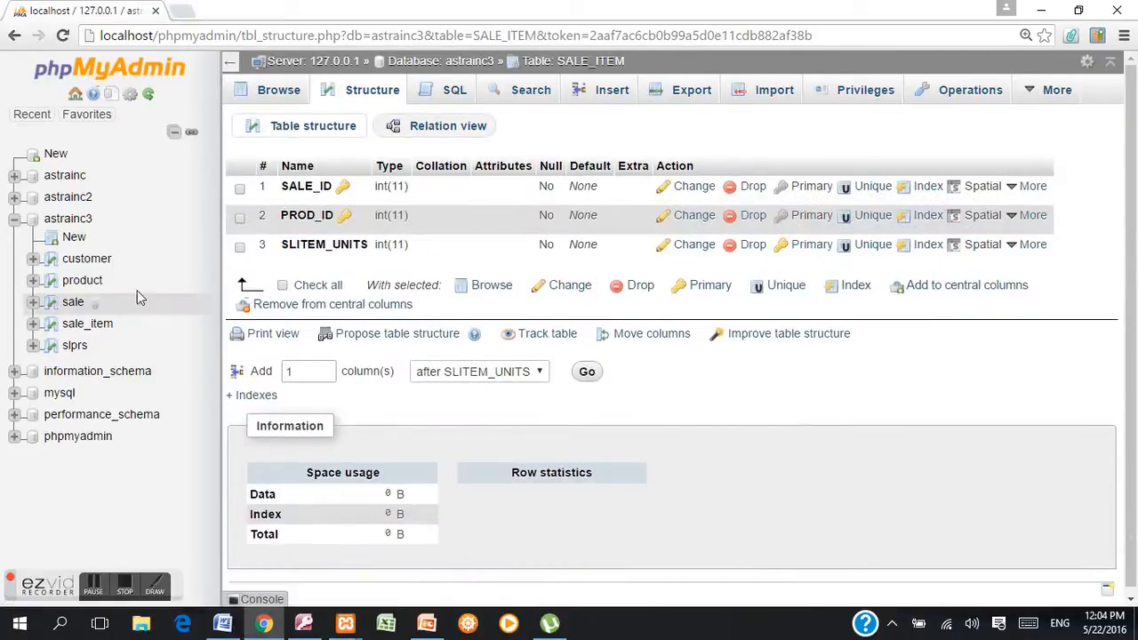
left_click(76, 220)
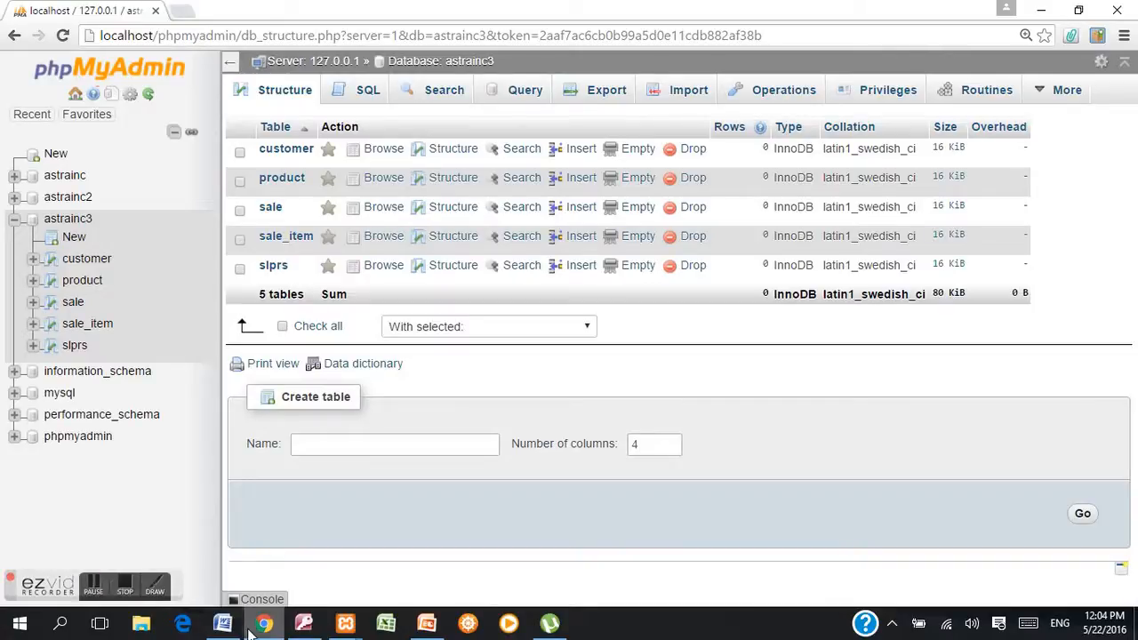
- Switch to the cover youtube presentation in PowerPoint and show its second slide as a slide show
left_click(431, 626)
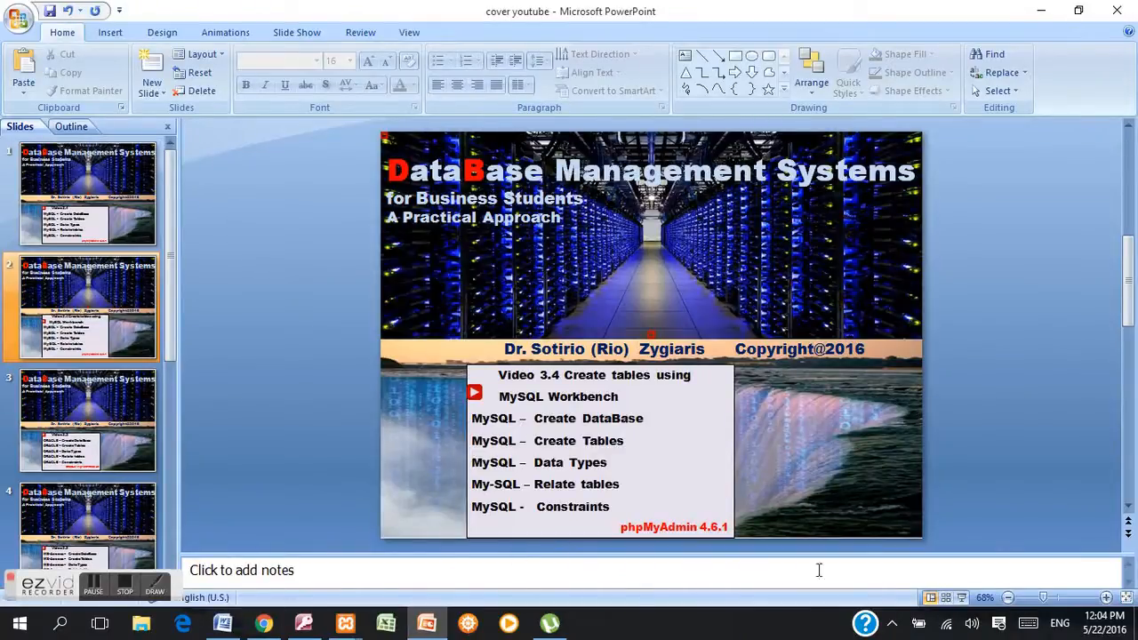
left_click(961, 597)
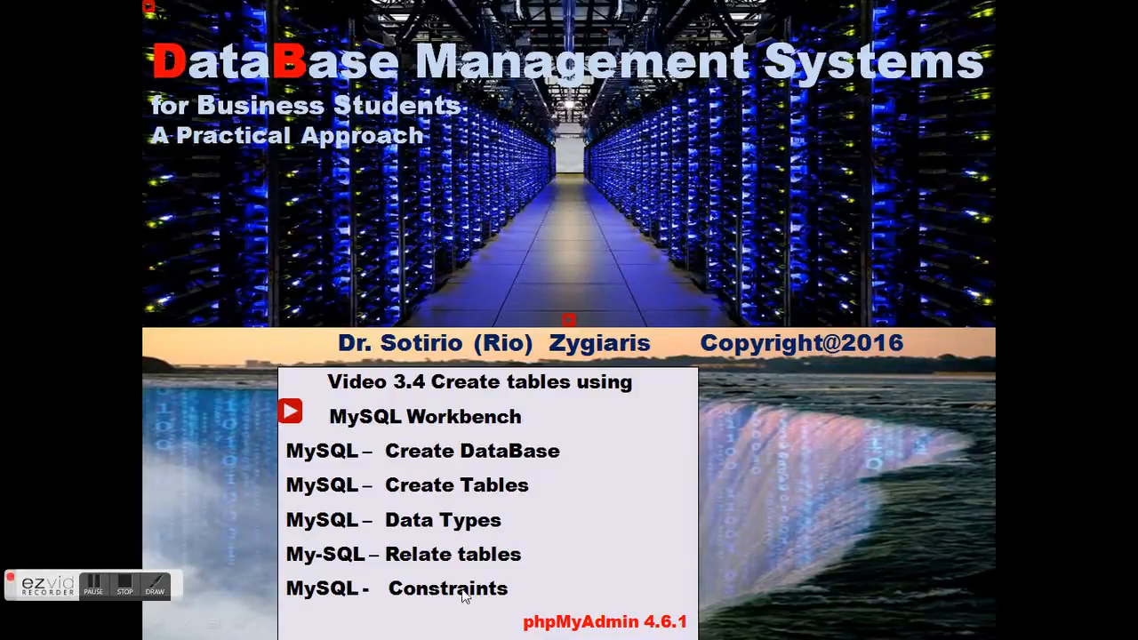
left_click(120, 596)
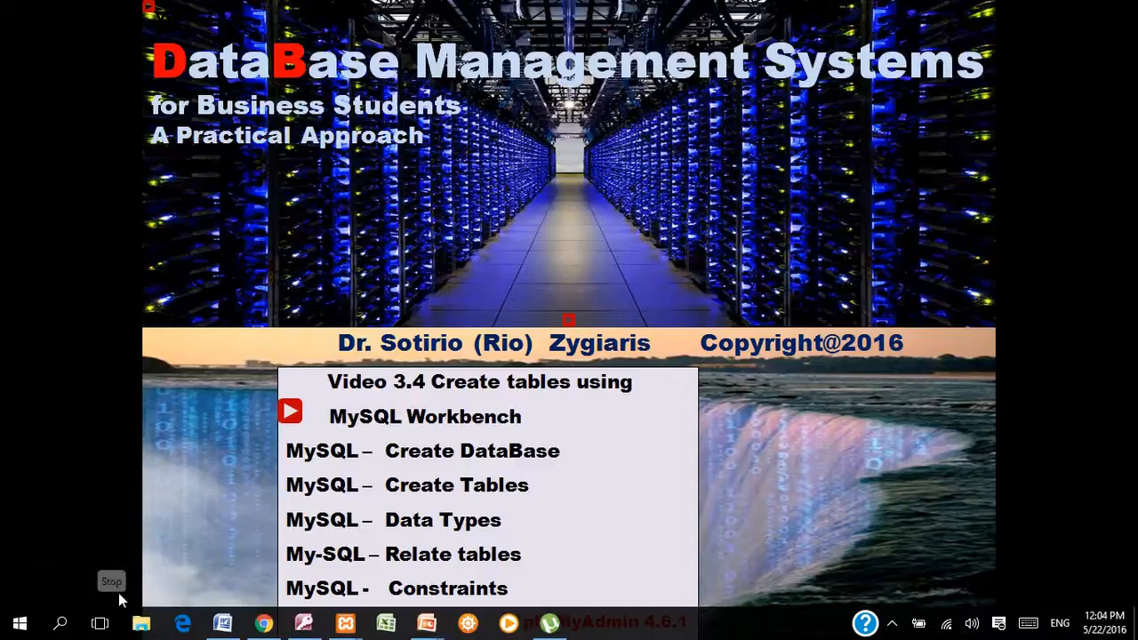